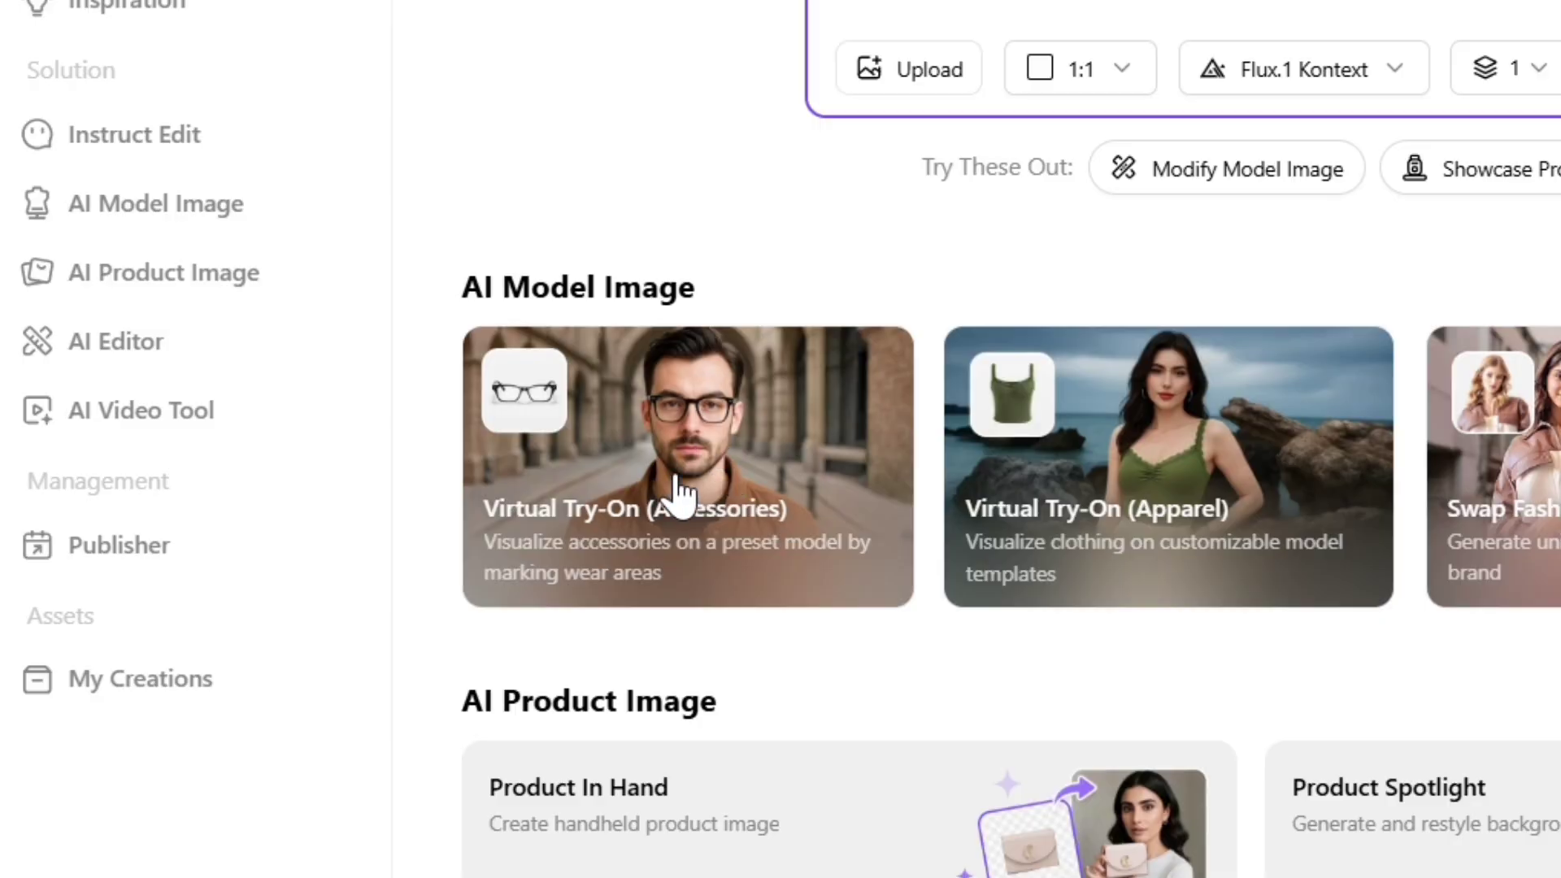
Open the Virtual Try-On (Accessories) tool.
click(605, 500)
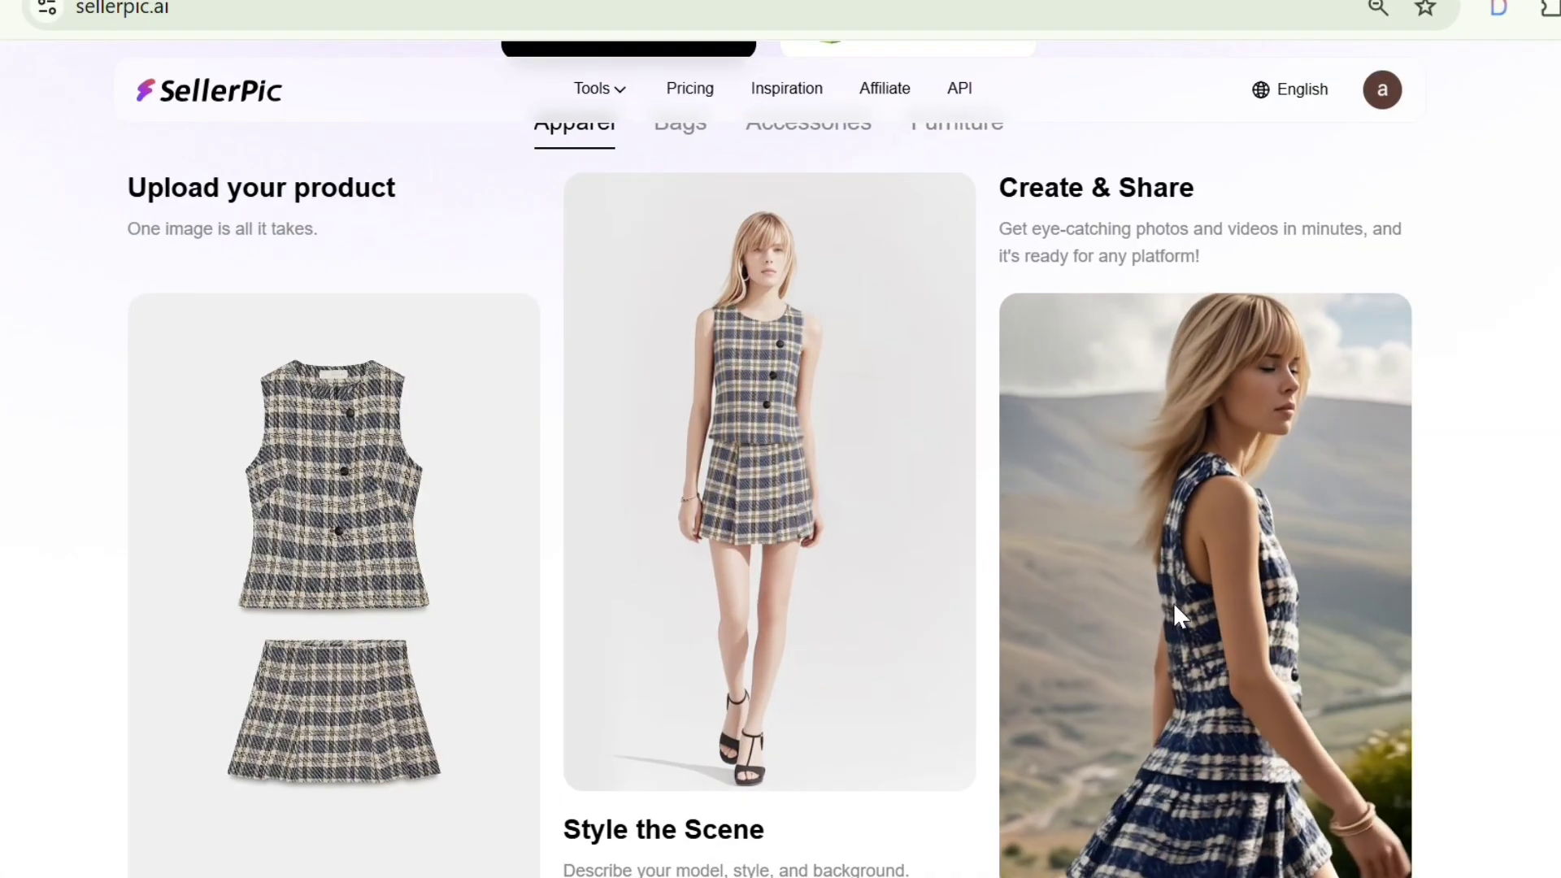
Browse the sellerpic.ai landing page and start the free trial to reach the creation dashboard.
scroll(1173, 601, down, 1)
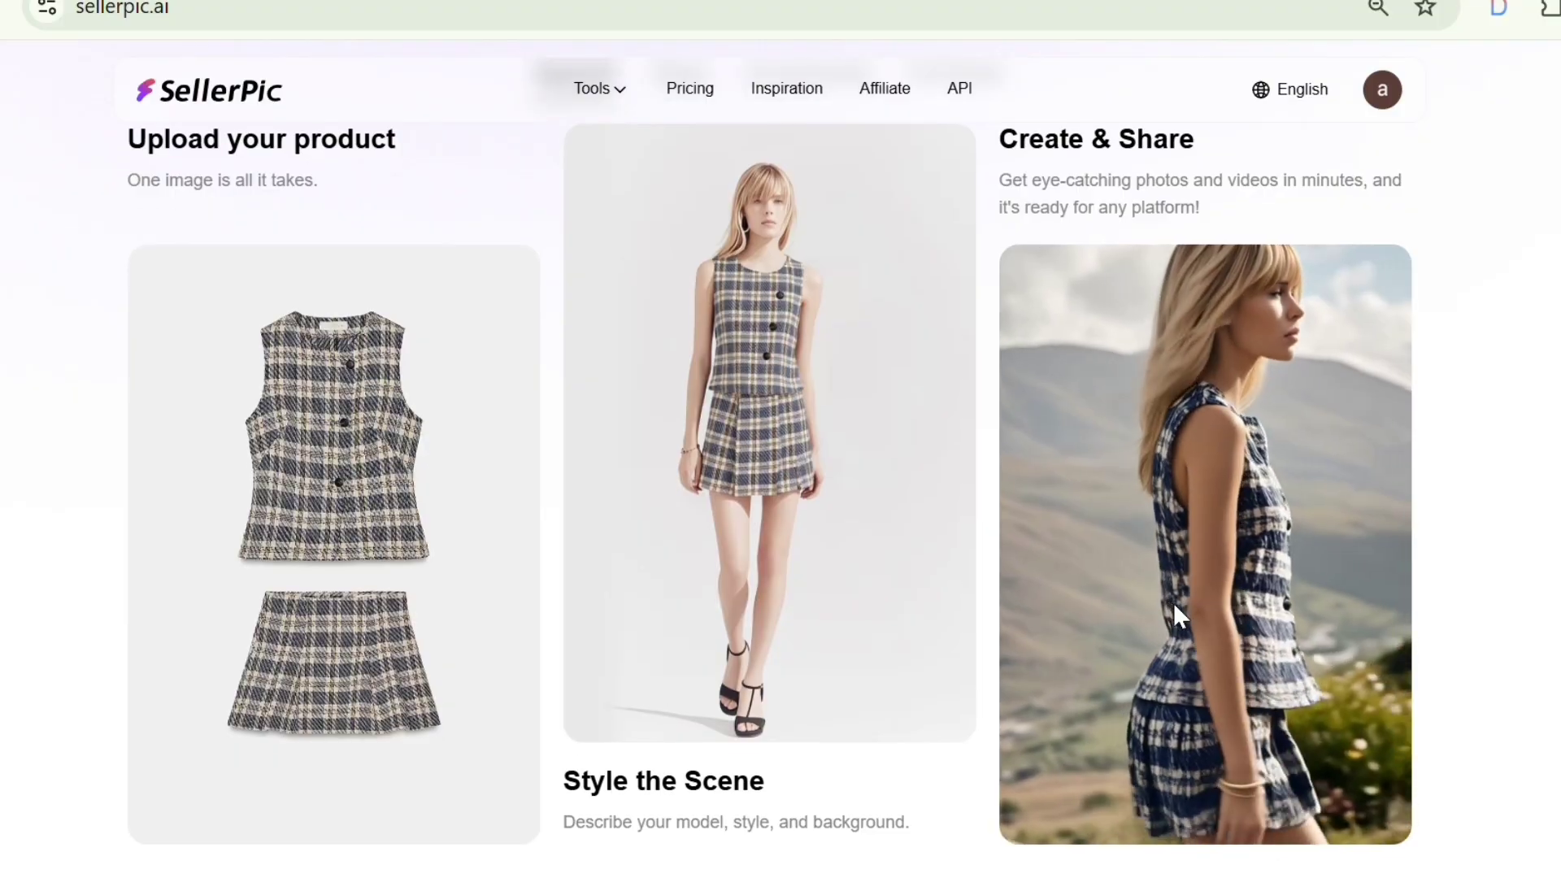
scroll(1173, 601, down, 1)
scroll(1173, 601, up, 2)
scroll(1174, 606, up, 2)
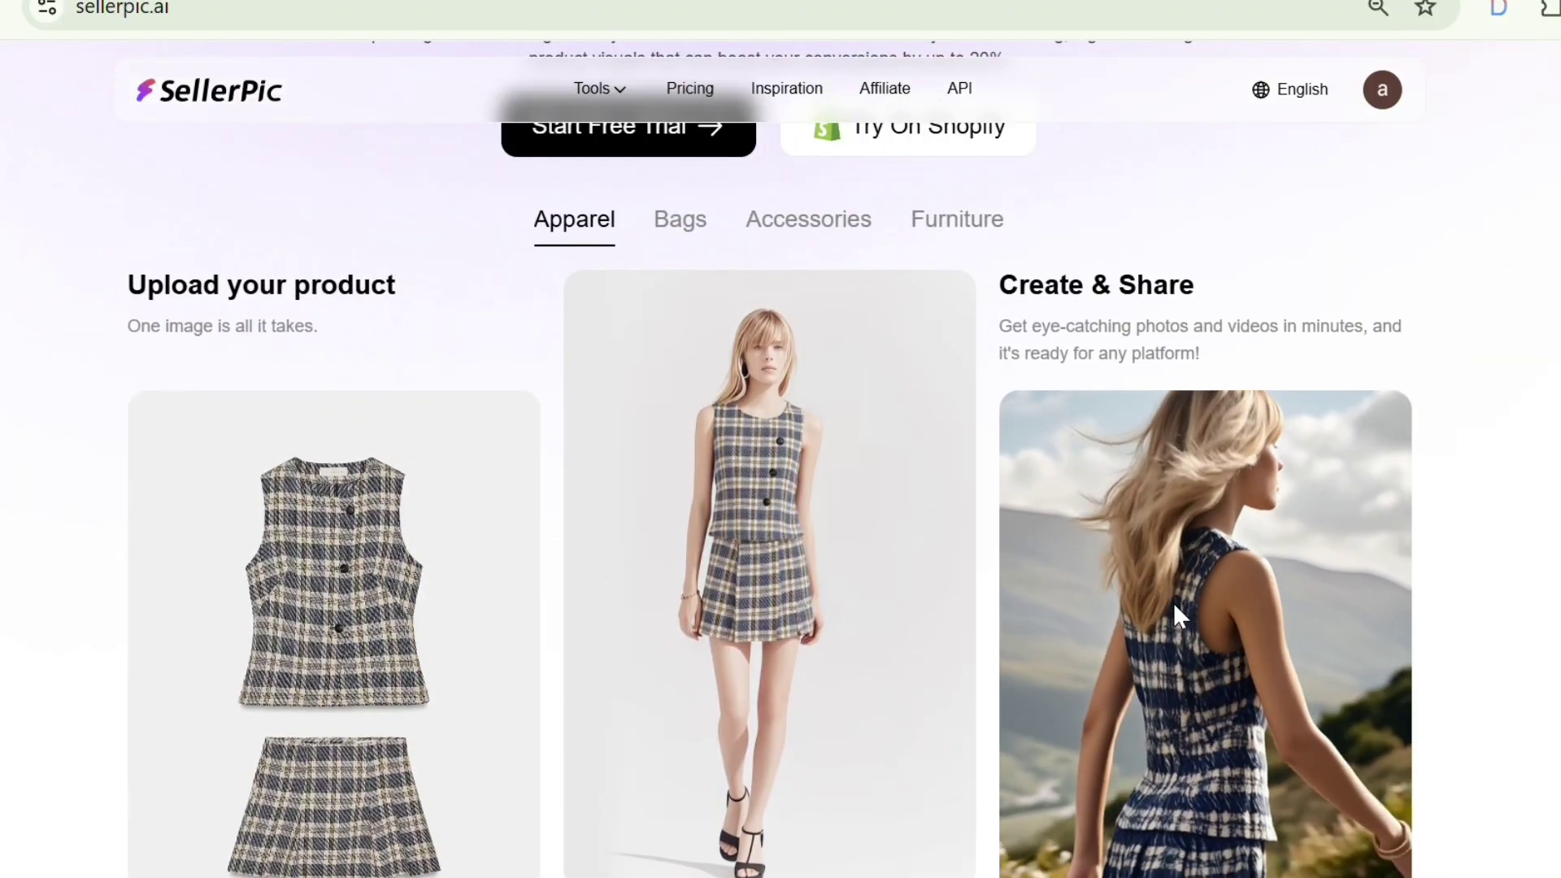
scroll(1174, 606, down, 1)
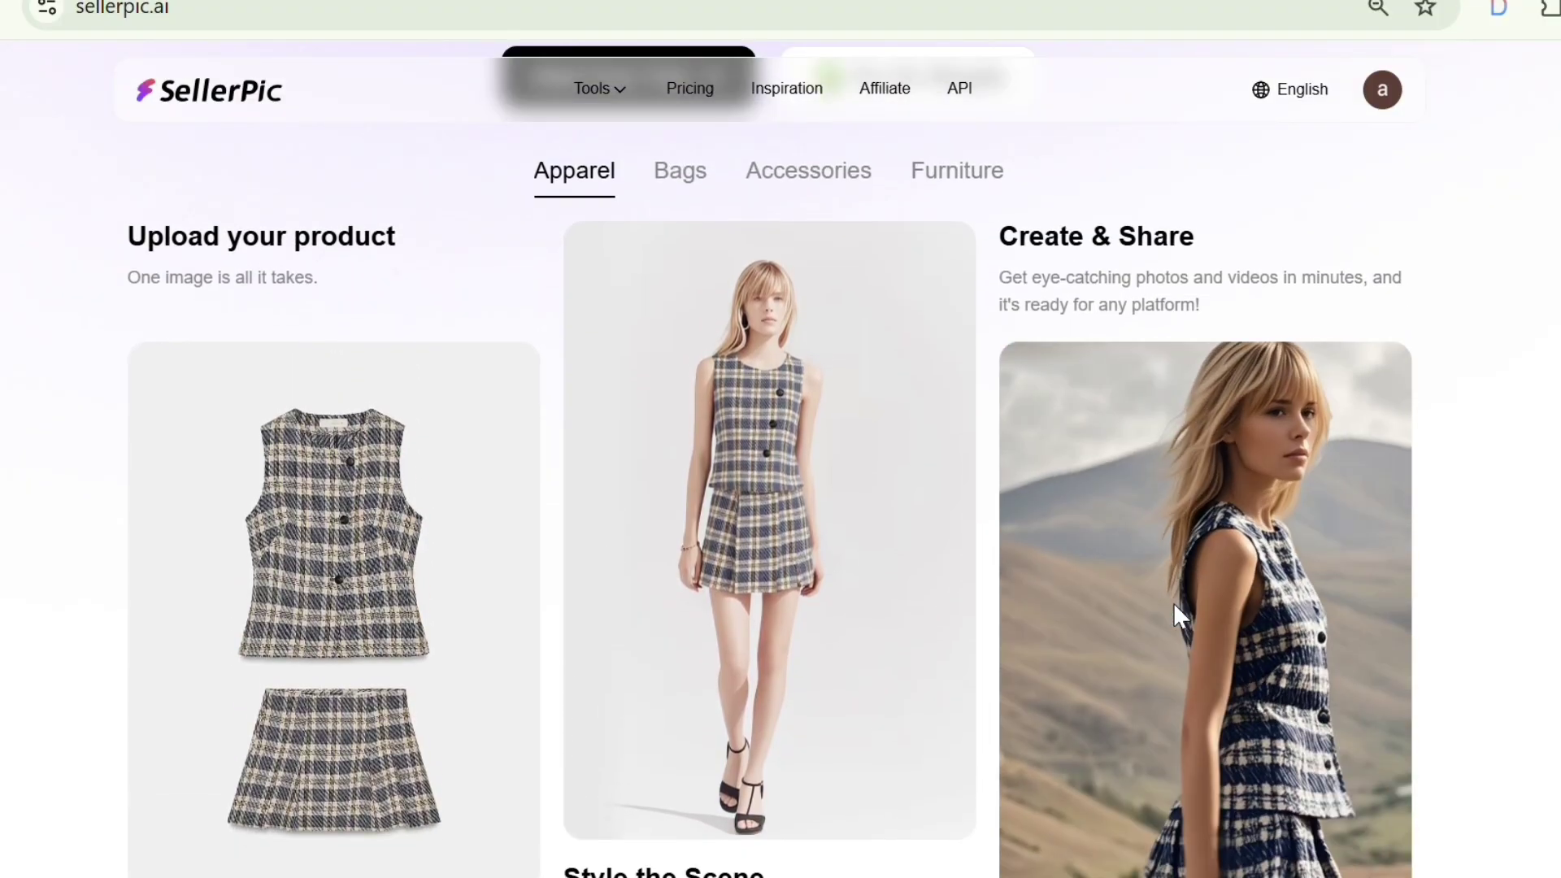
scroll(1173, 605, down, 5)
scroll(1173, 601, down, 15)
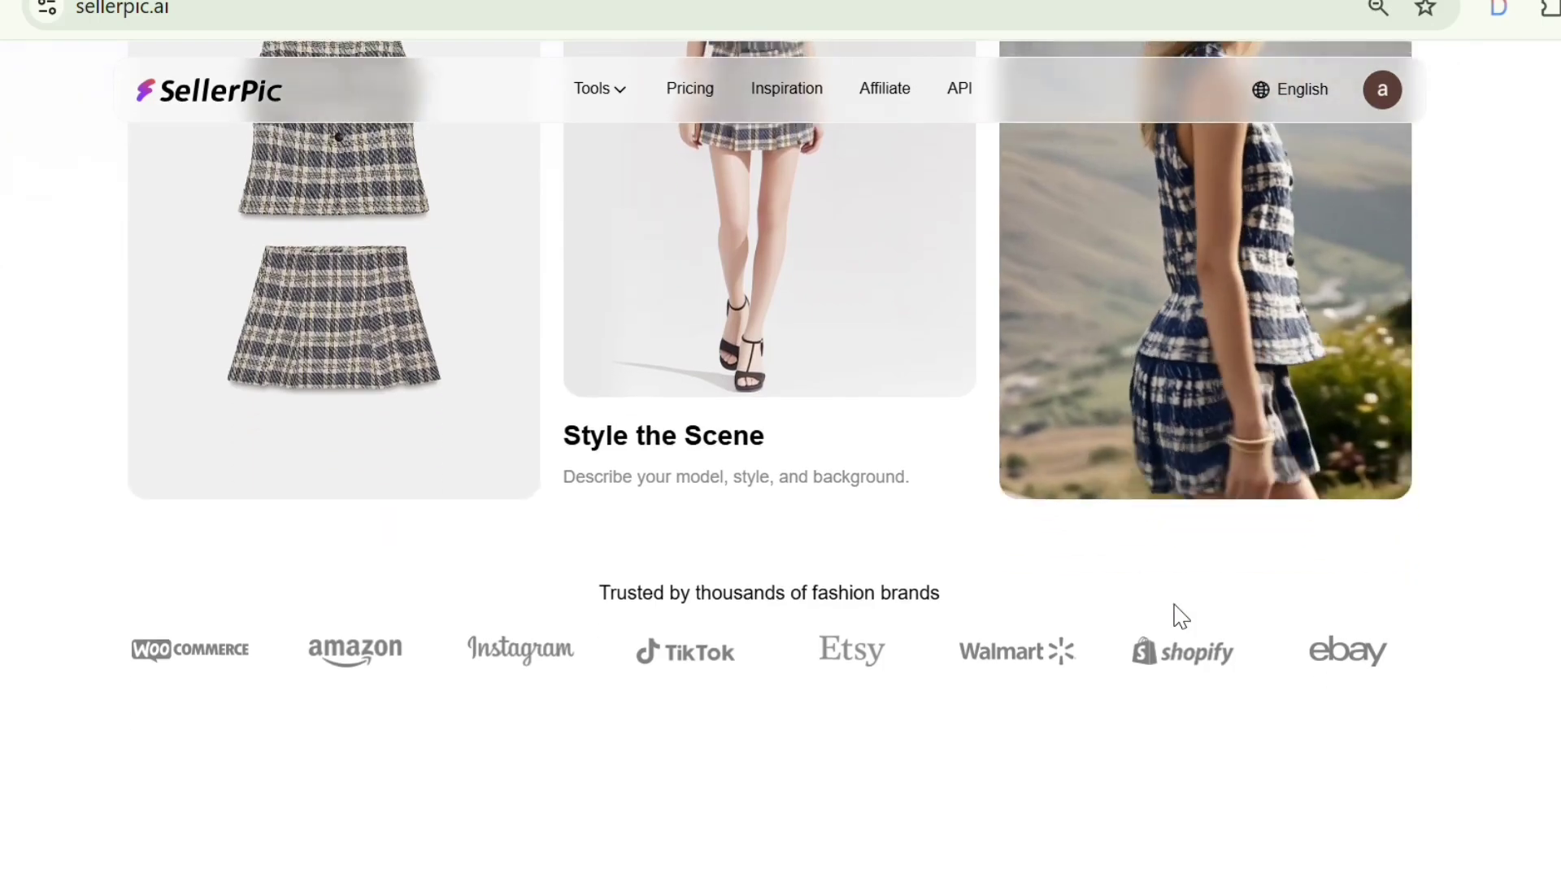
scroll(1180, 616, down, 4)
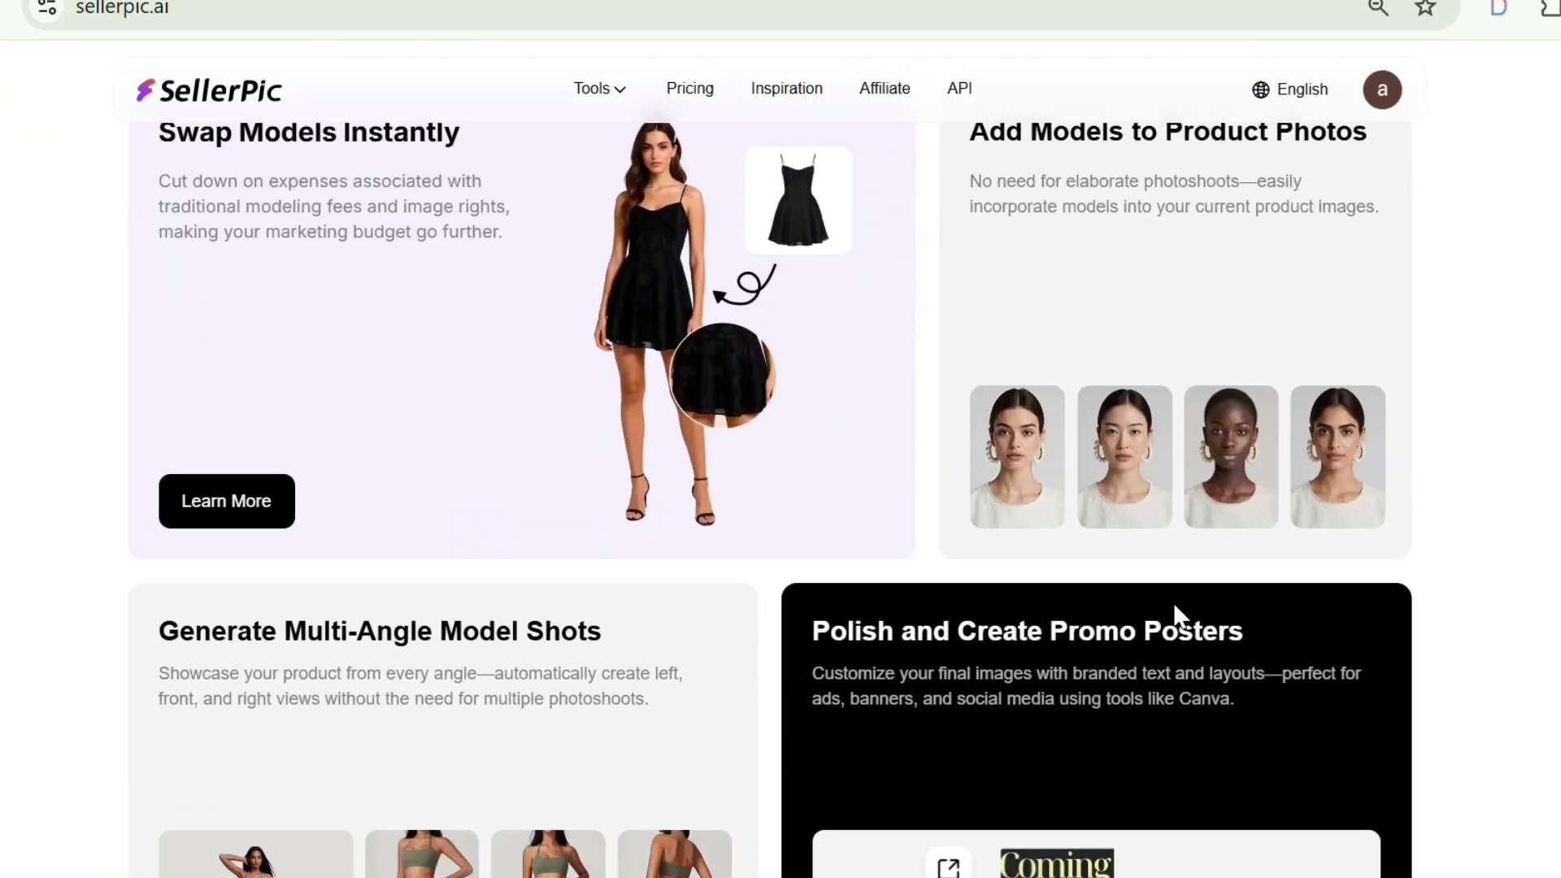
scroll(1180, 615, up, 1)
scroll(1180, 615, down, 12)
scroll(1179, 614, up, 6)
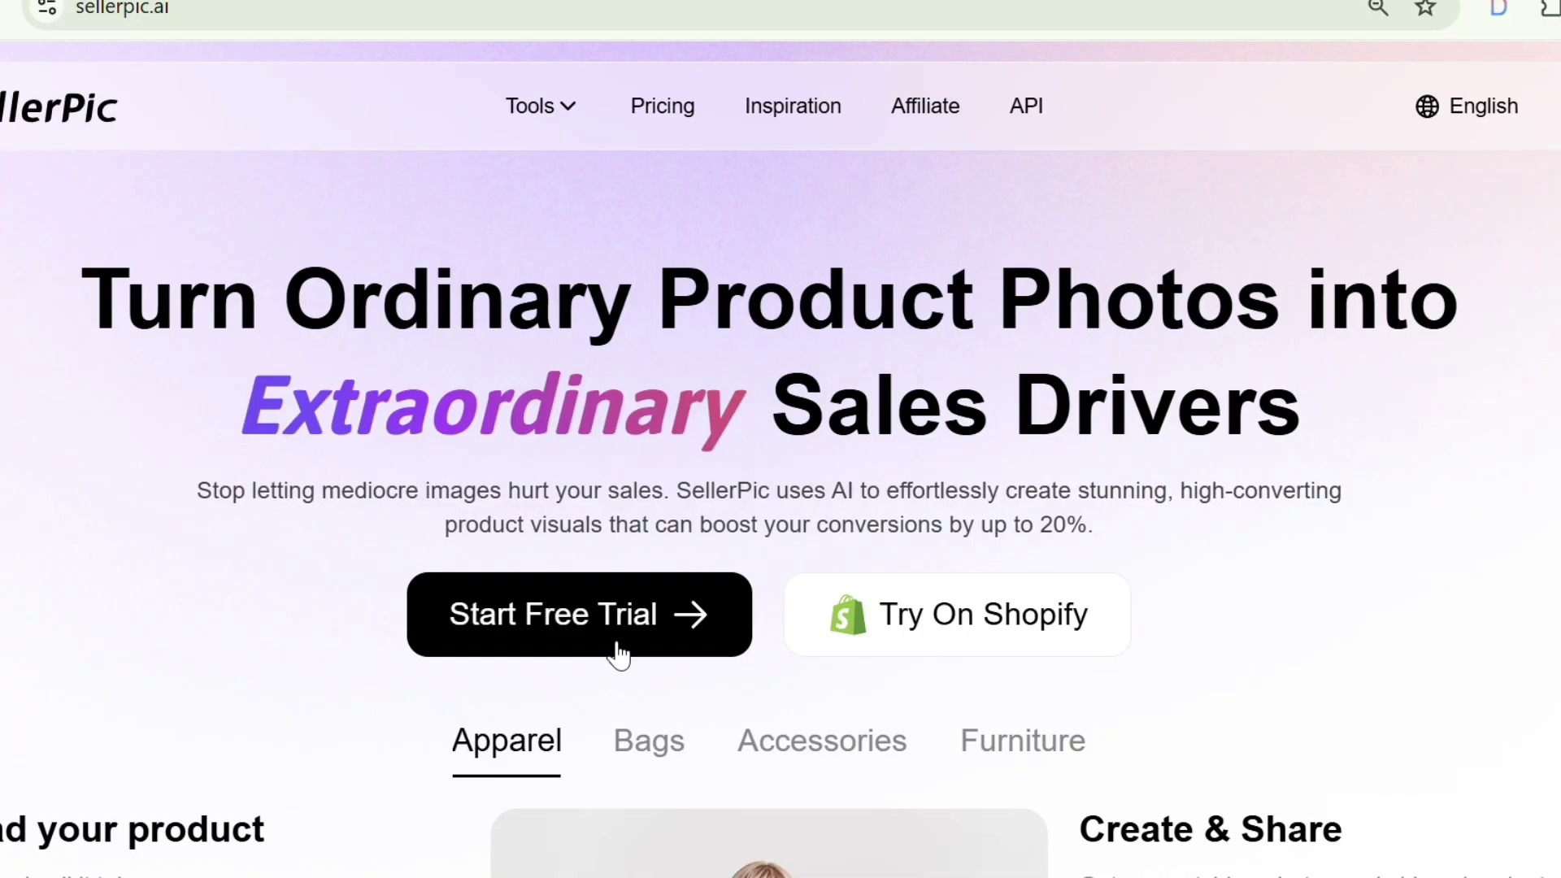
click(627, 599)
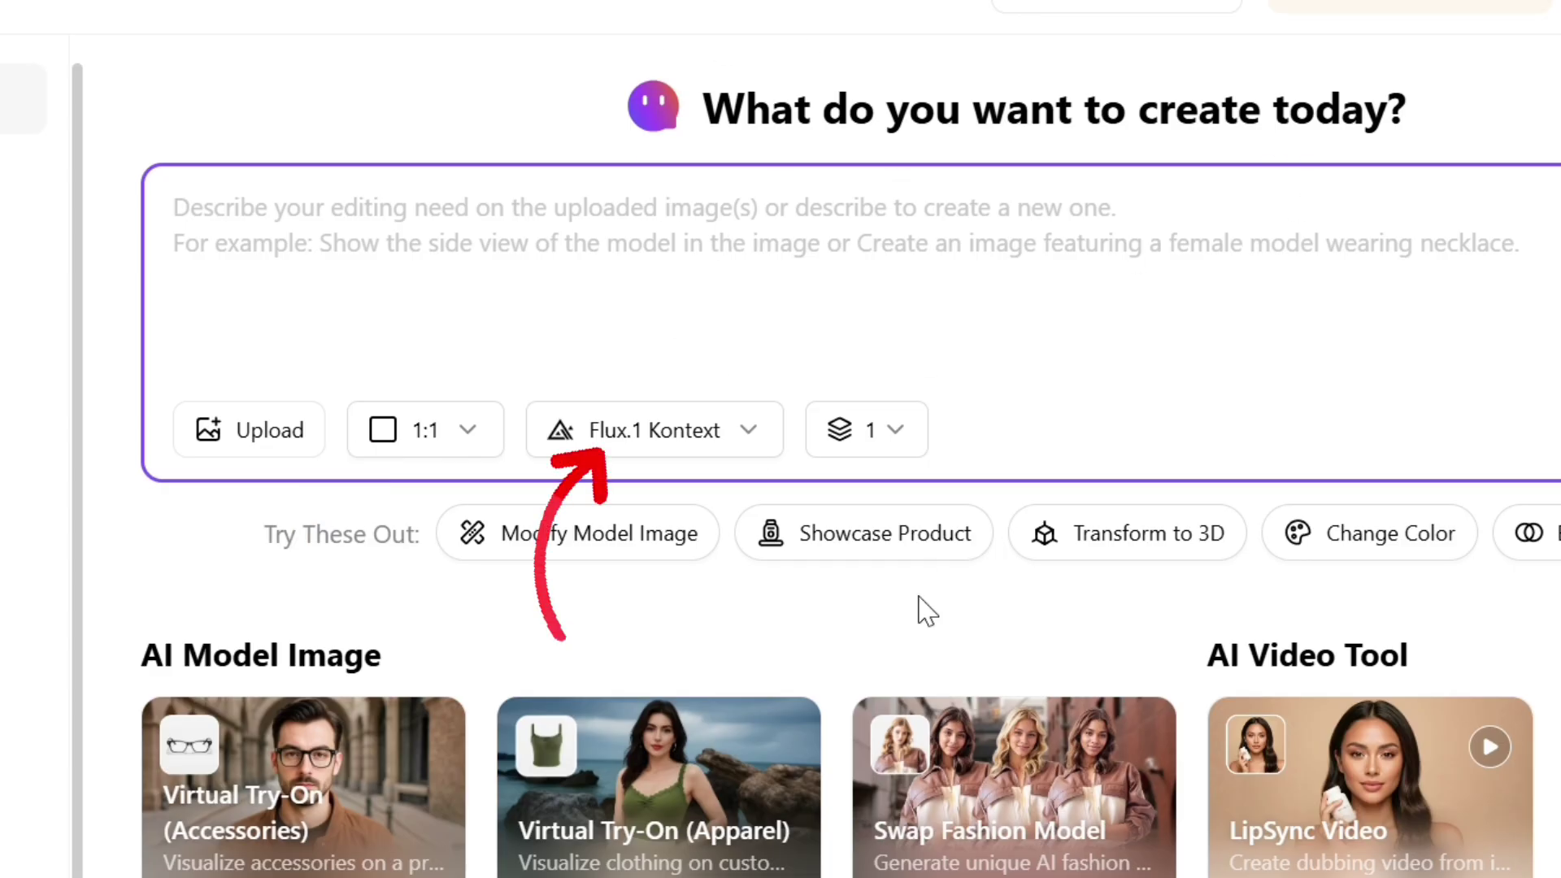
scroll(927, 609, down, 6)
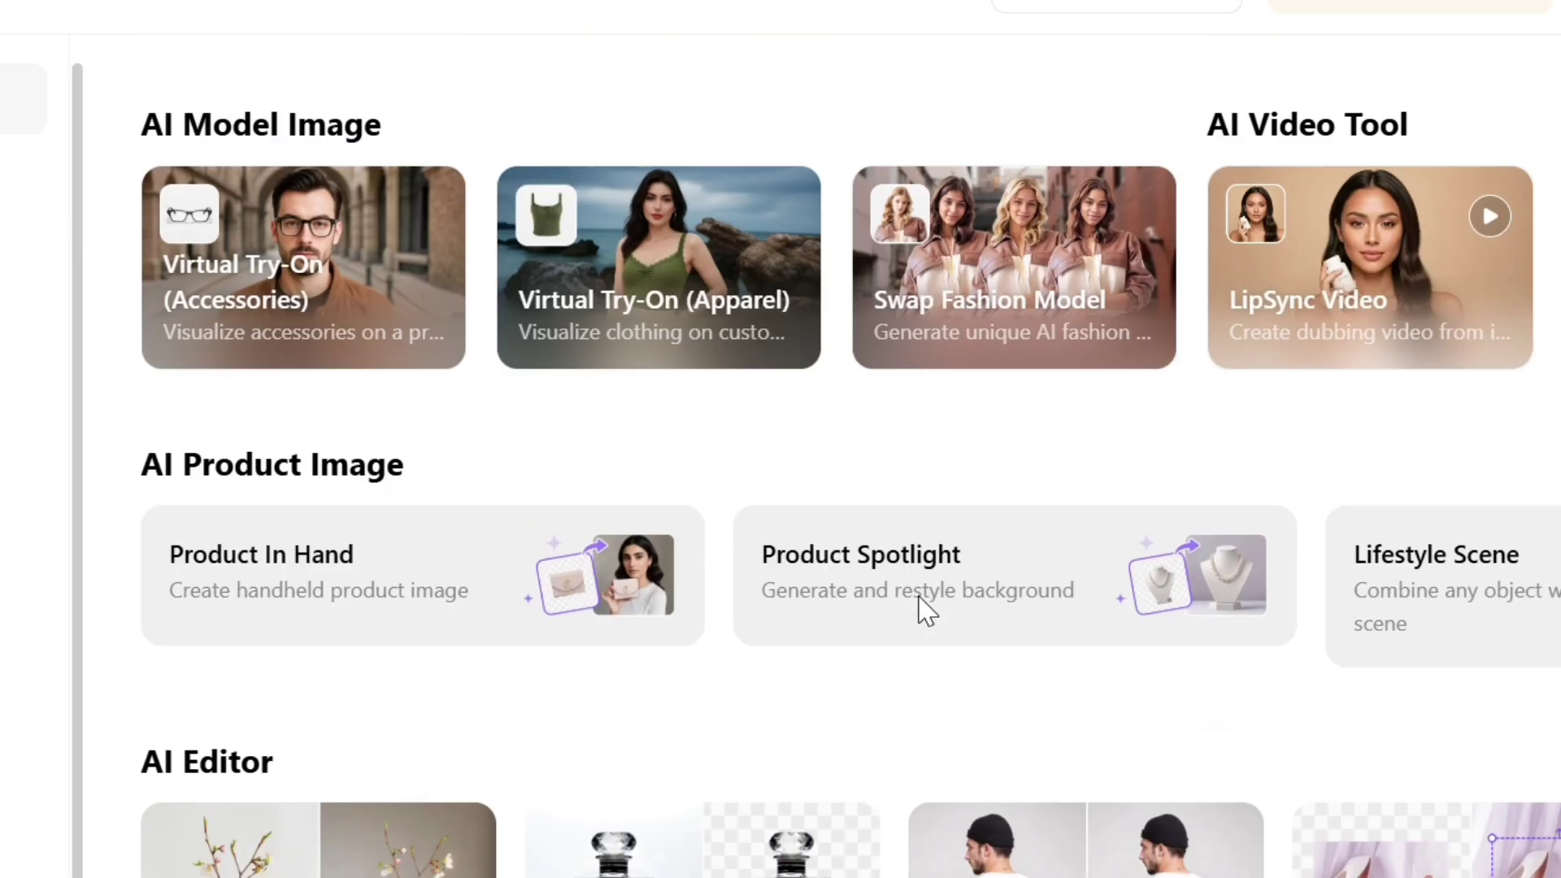
scroll(923, 610, up, 1)
triple_click(347, 122)
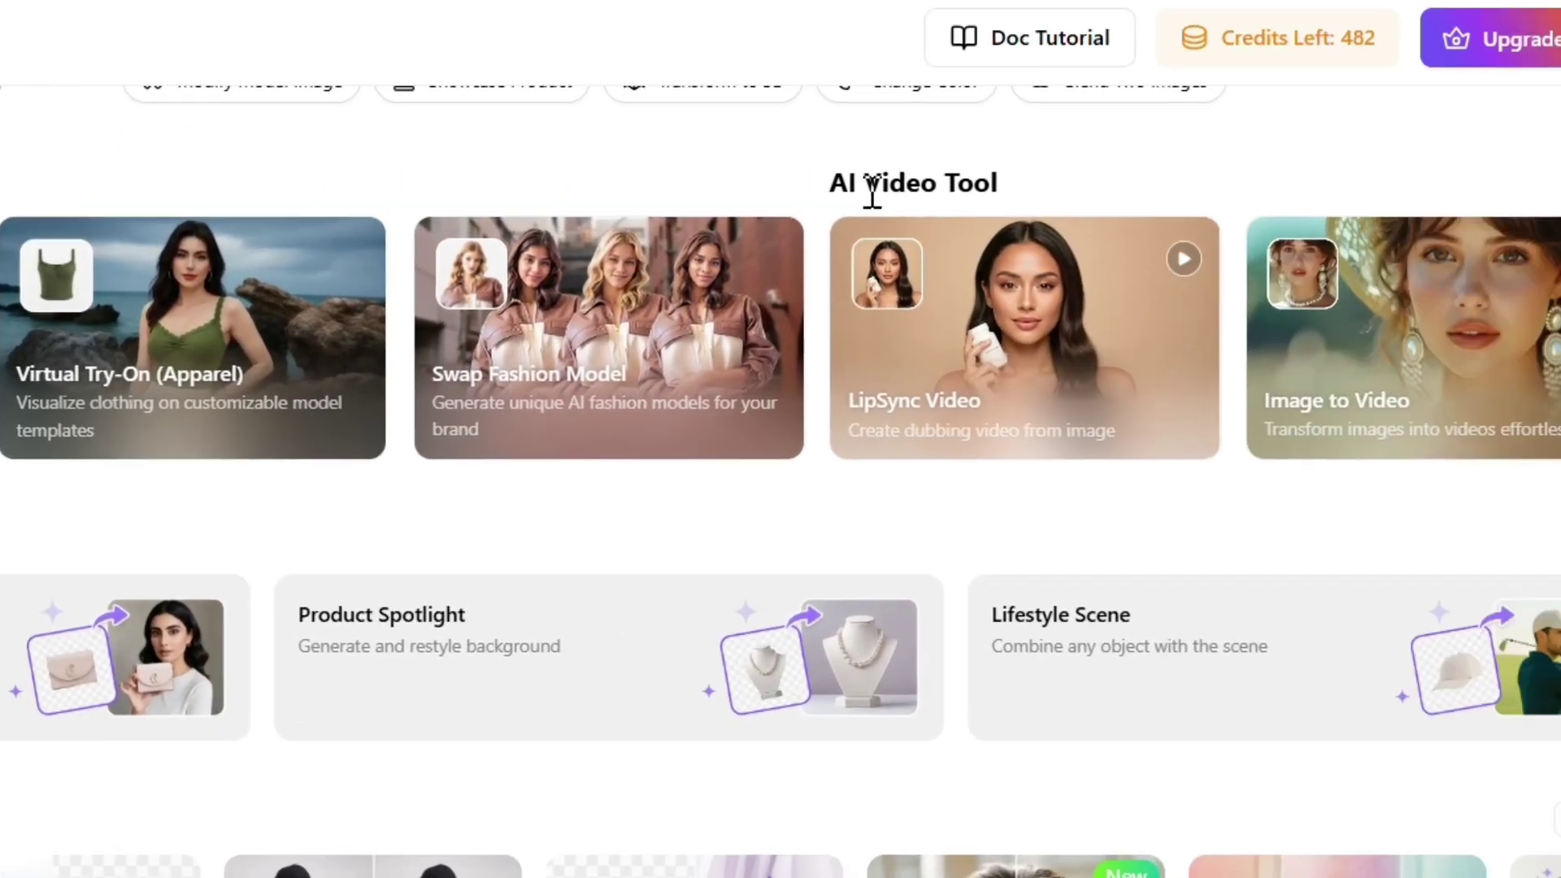
triple_click(1429, 121)
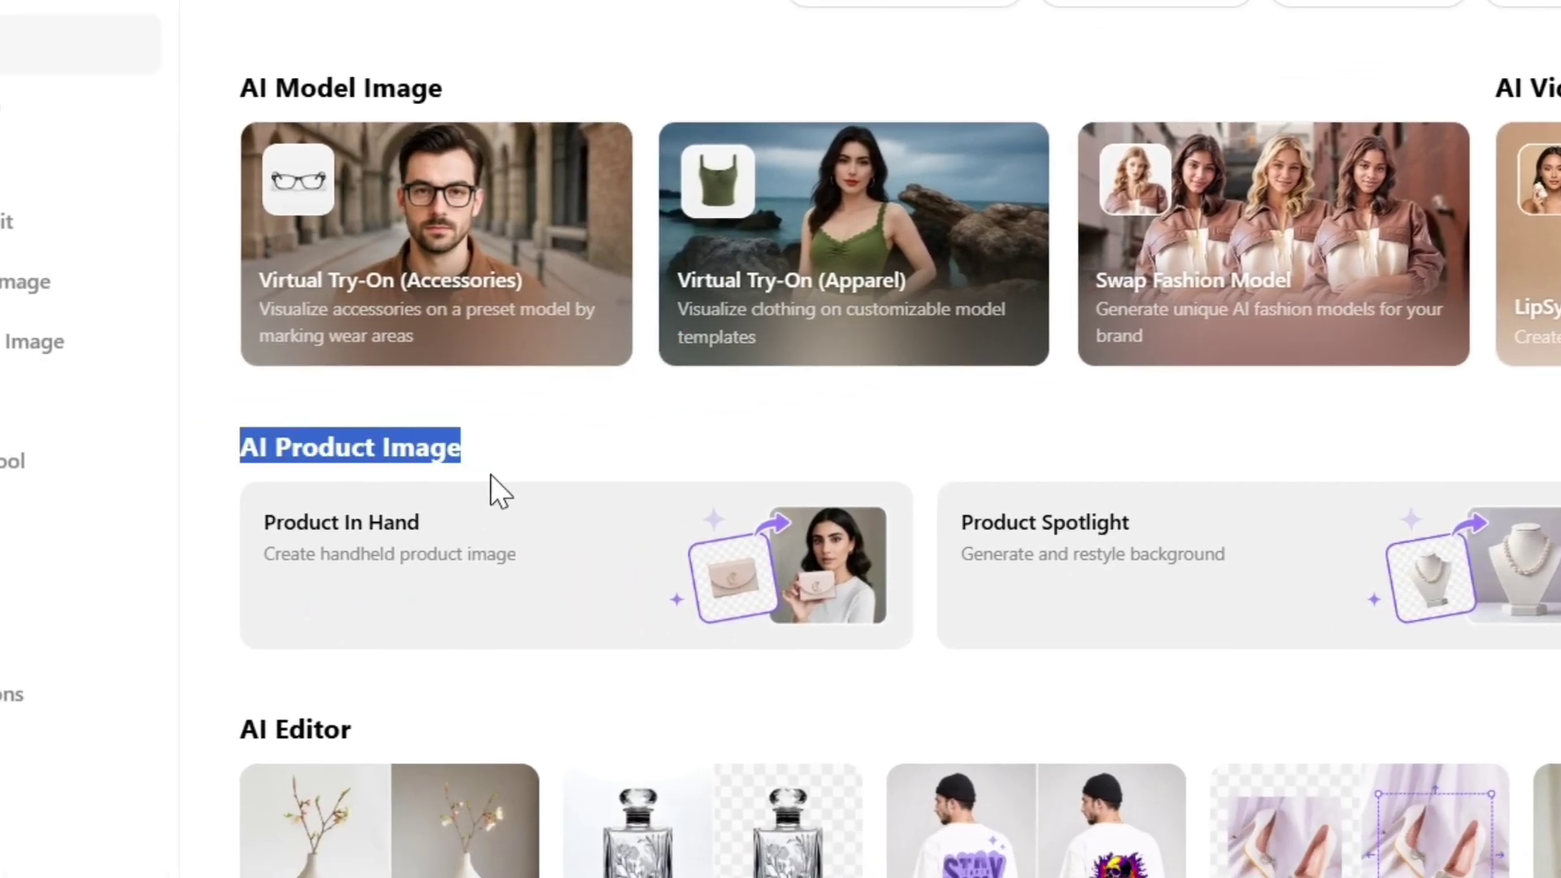
triple_click(266, 727)
click(430, 743)
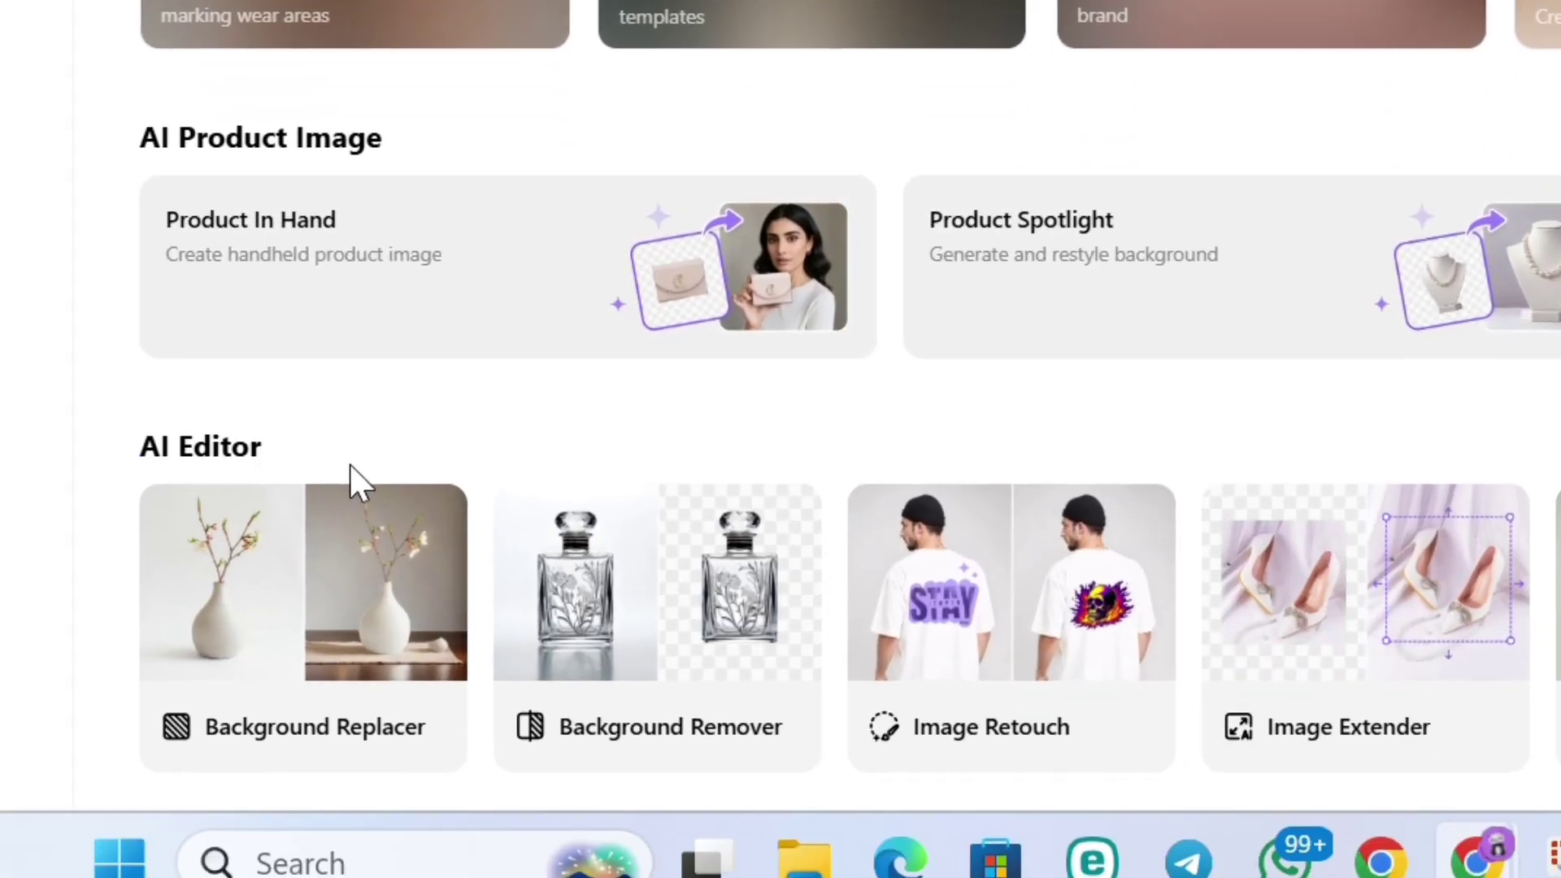
scroll(348, 463, up, 2)
drag(349, 480, 146, 620)
click(155, 620)
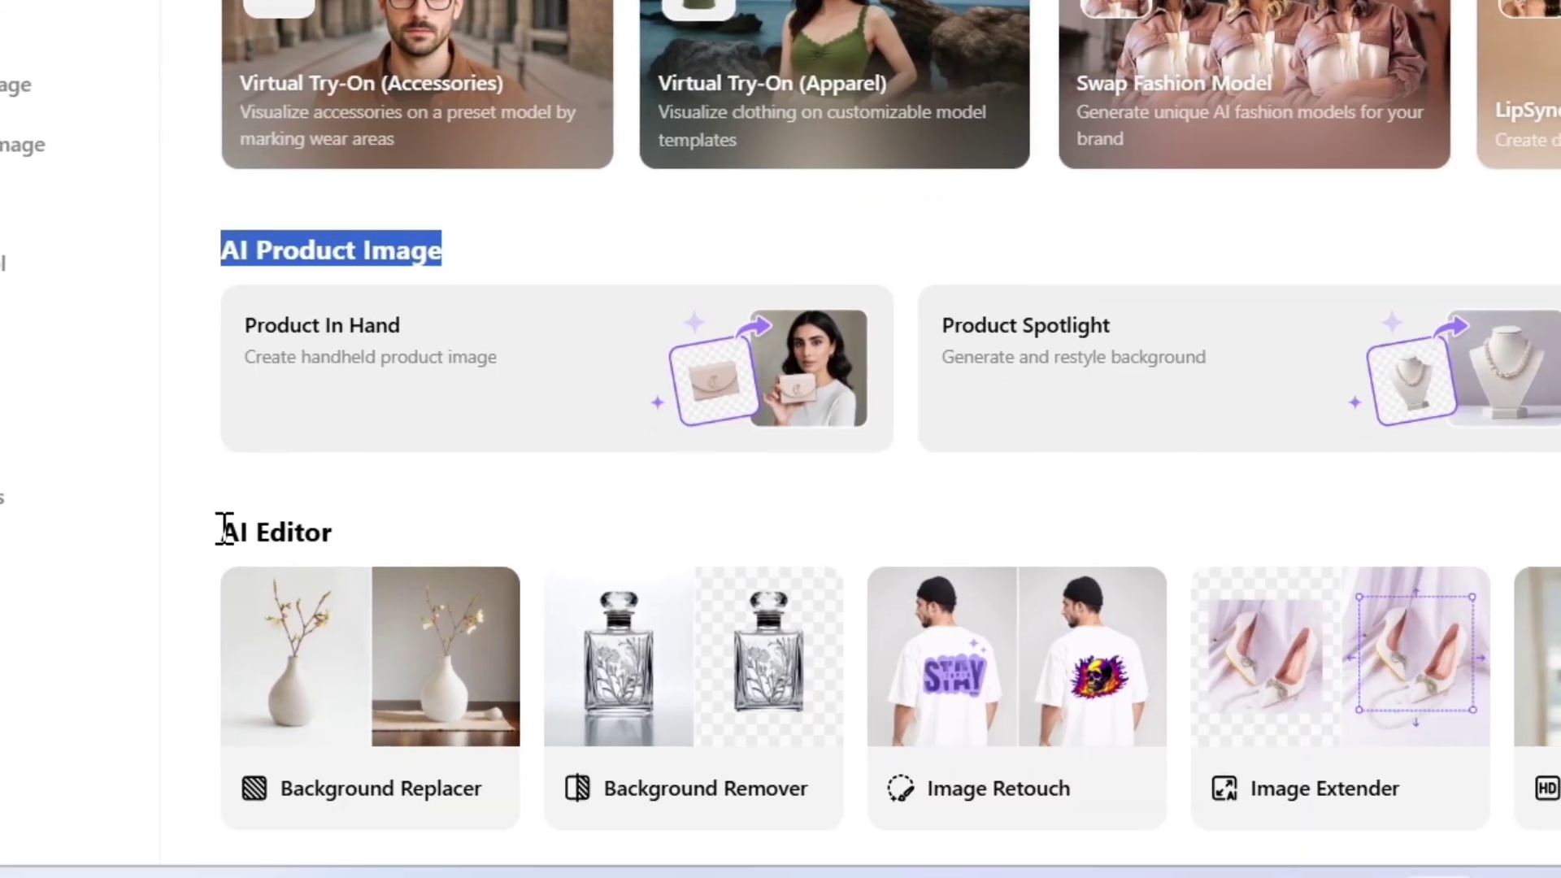
click(403, 465)
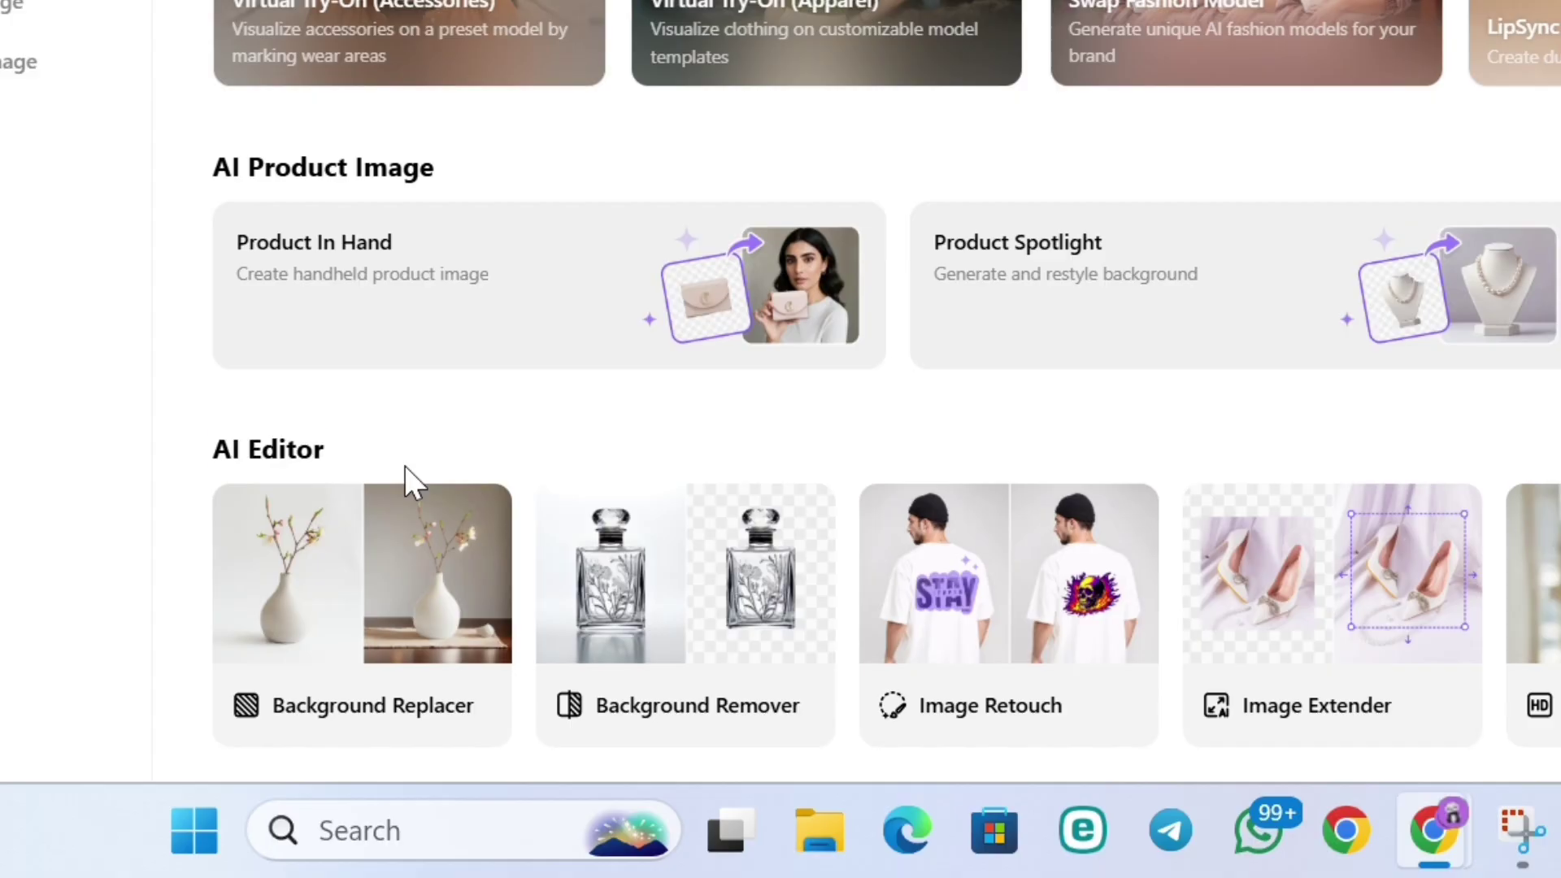
scroll(536, 480, up, 5)
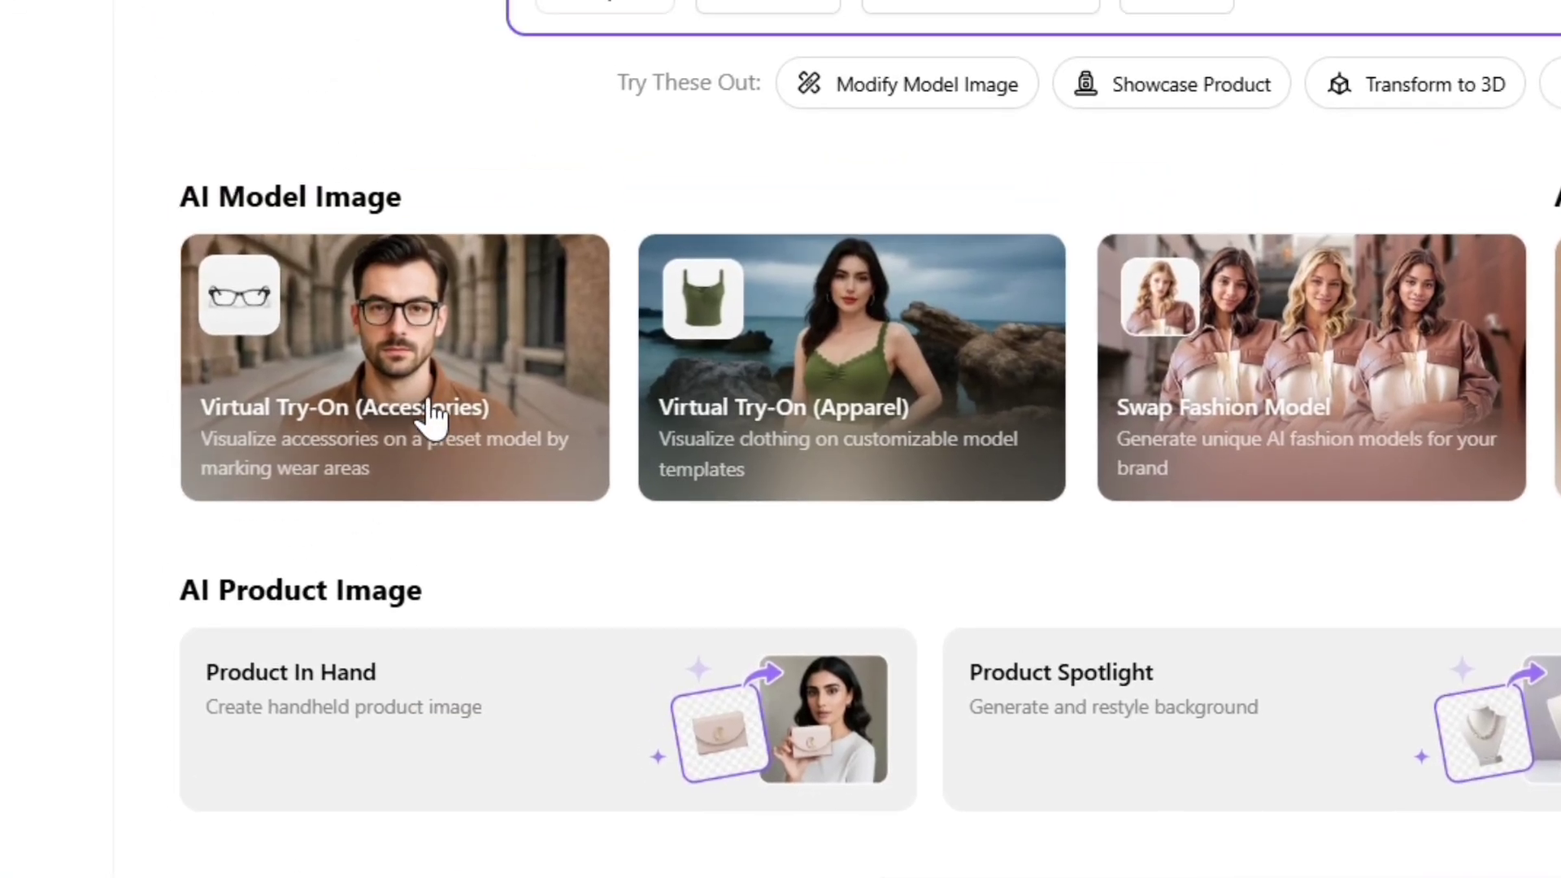
Generate accessories try-on images of the black knit beanie sample on the preset model wearing a black cap.
click(383, 387)
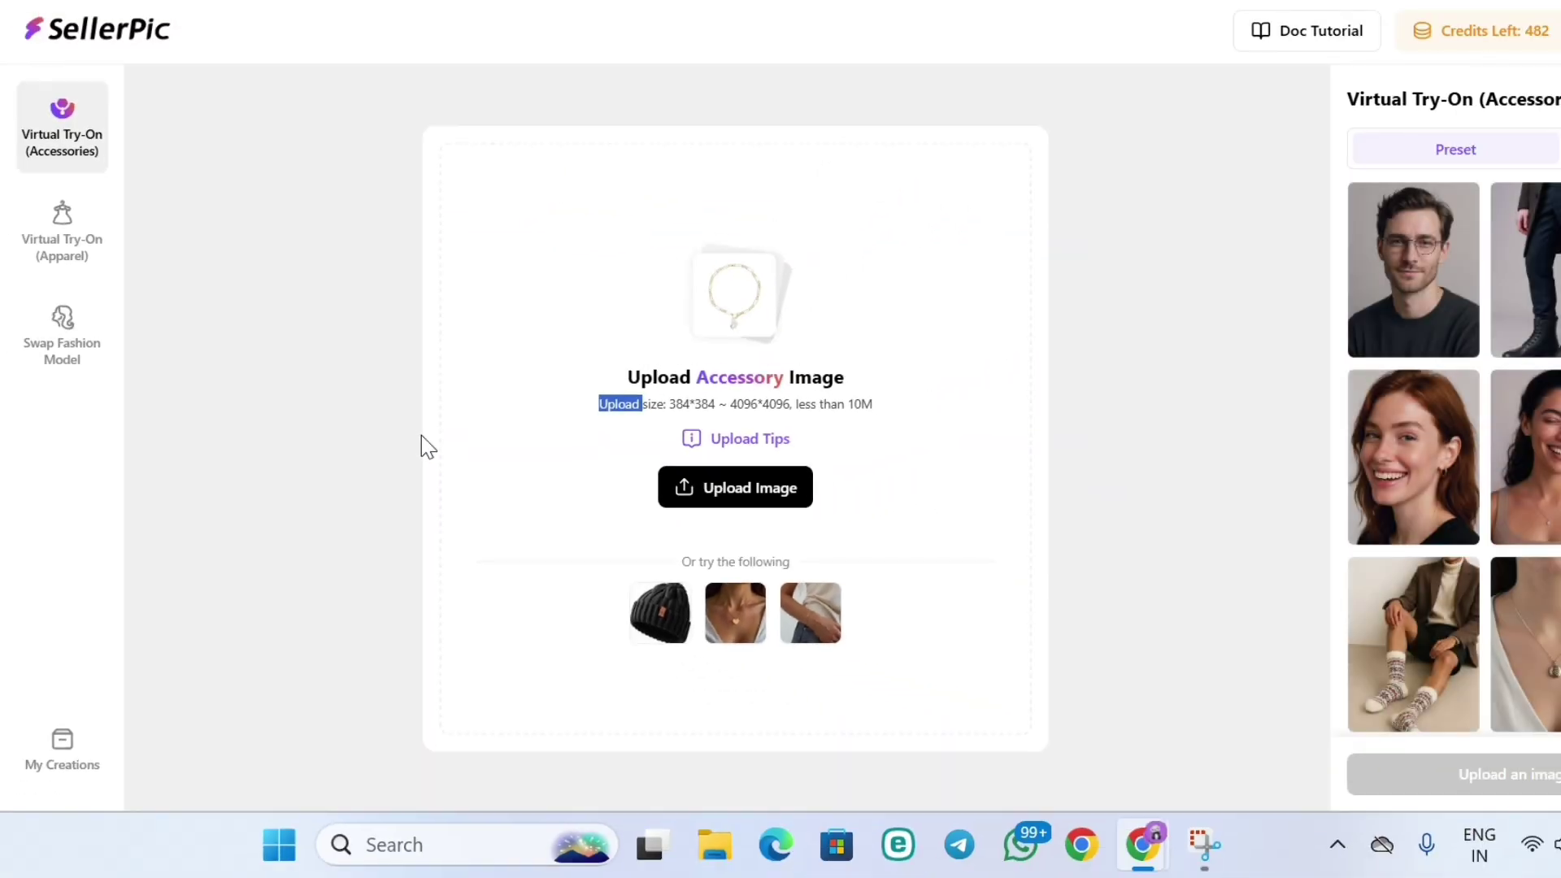
drag(628, 378, 844, 383)
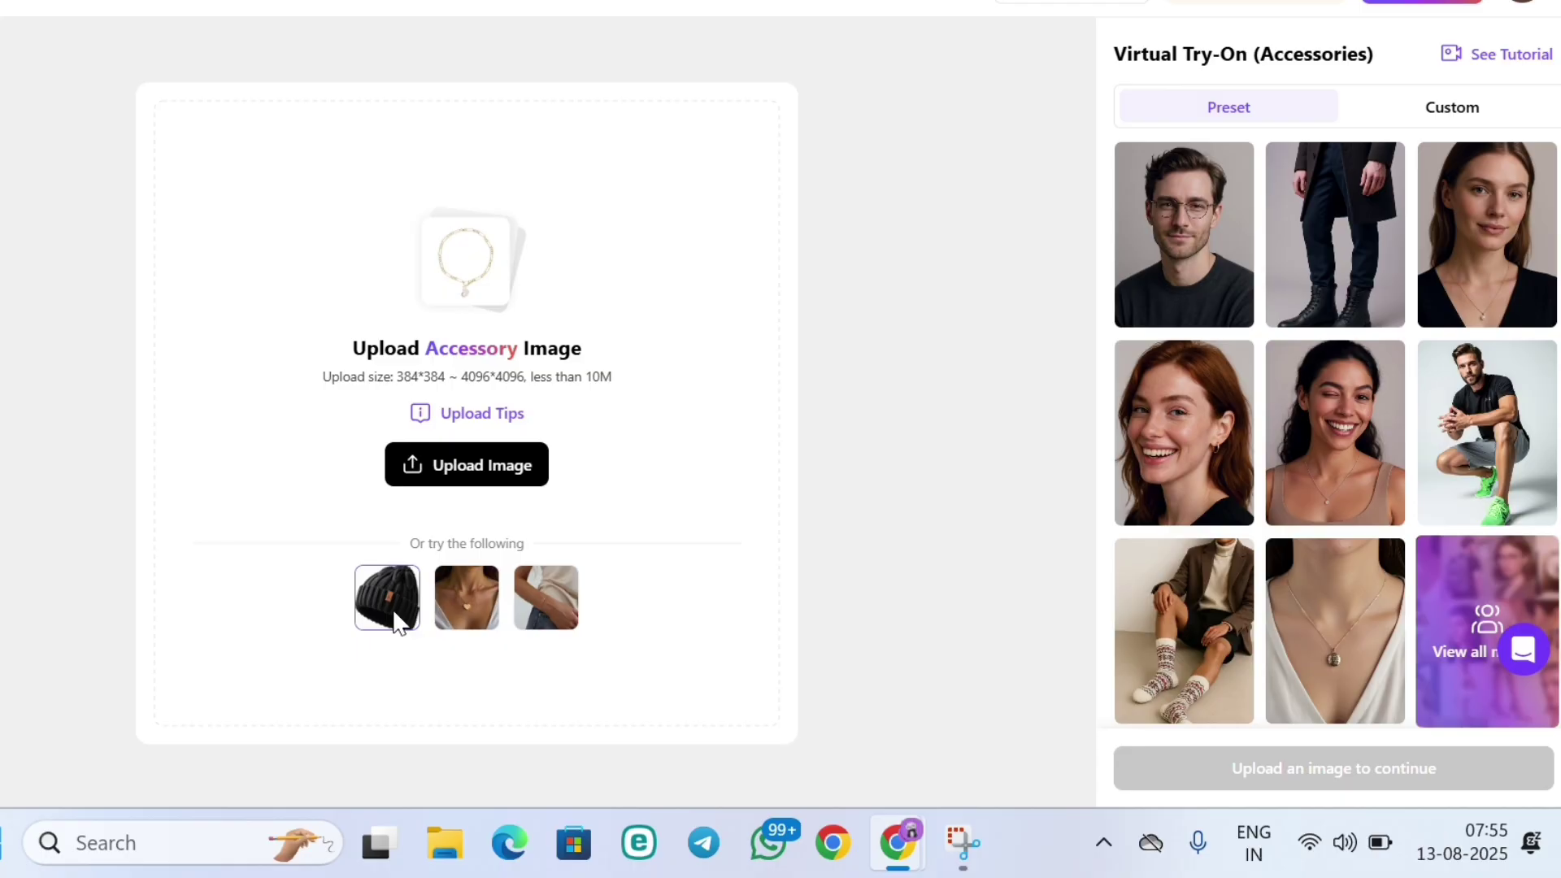
click(396, 622)
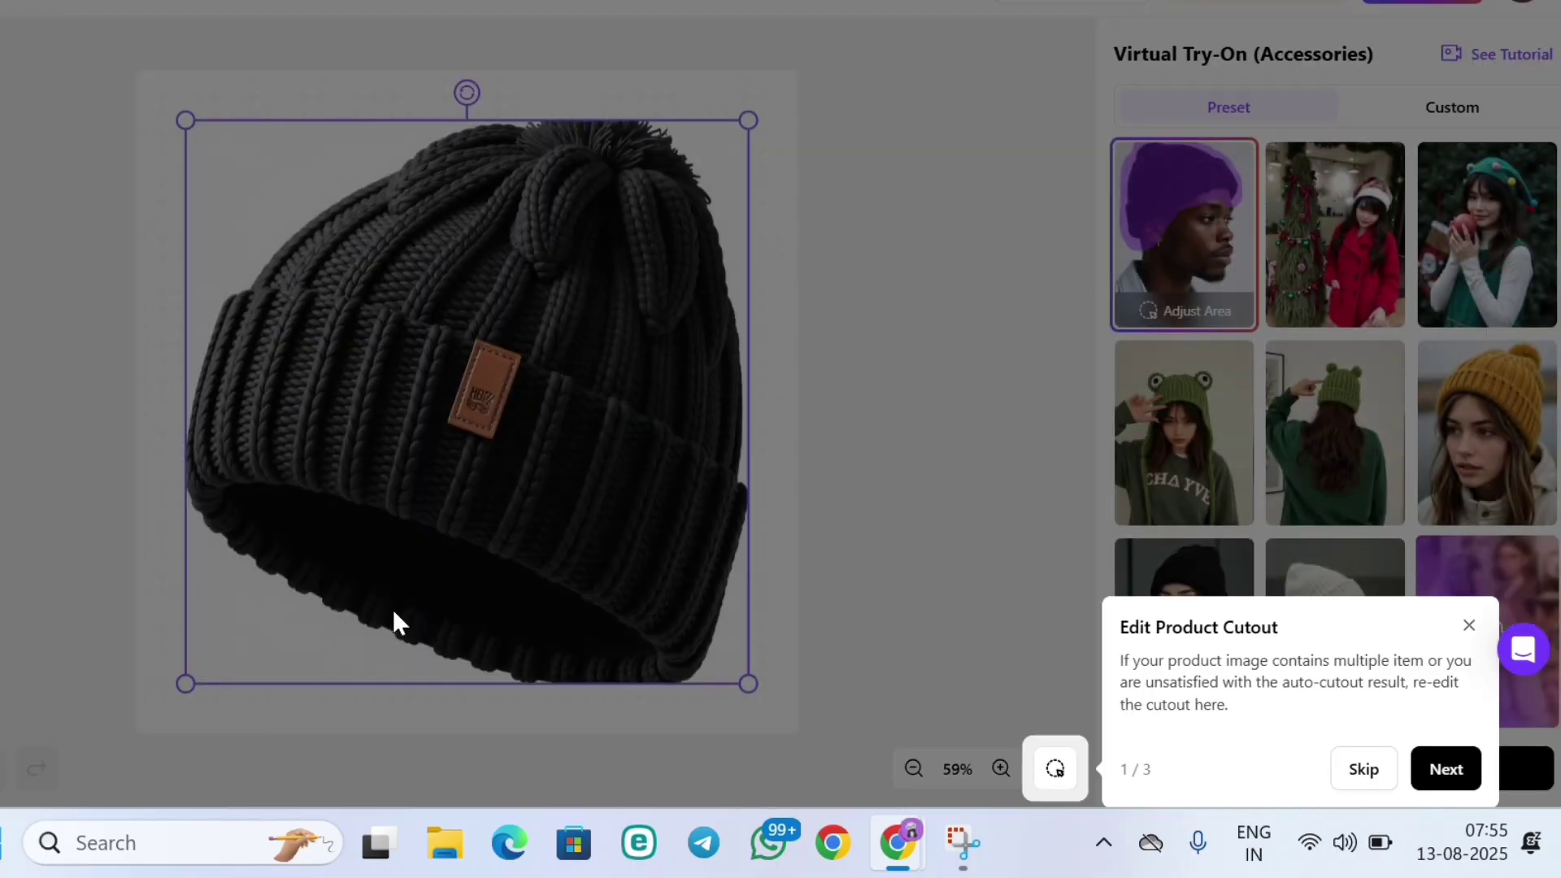
click(1467, 628)
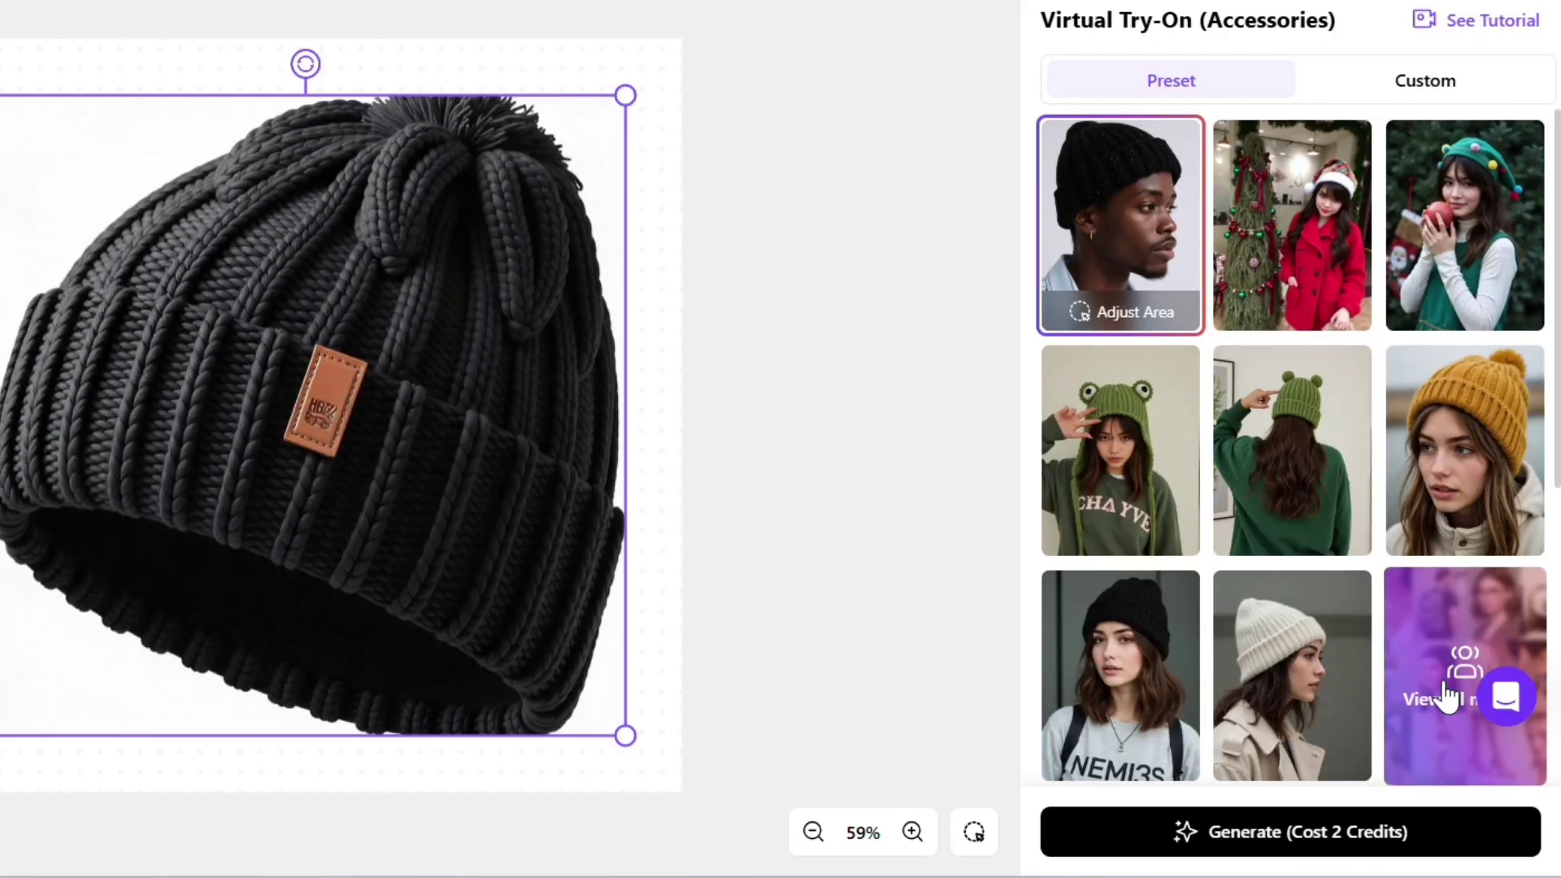
click(1444, 695)
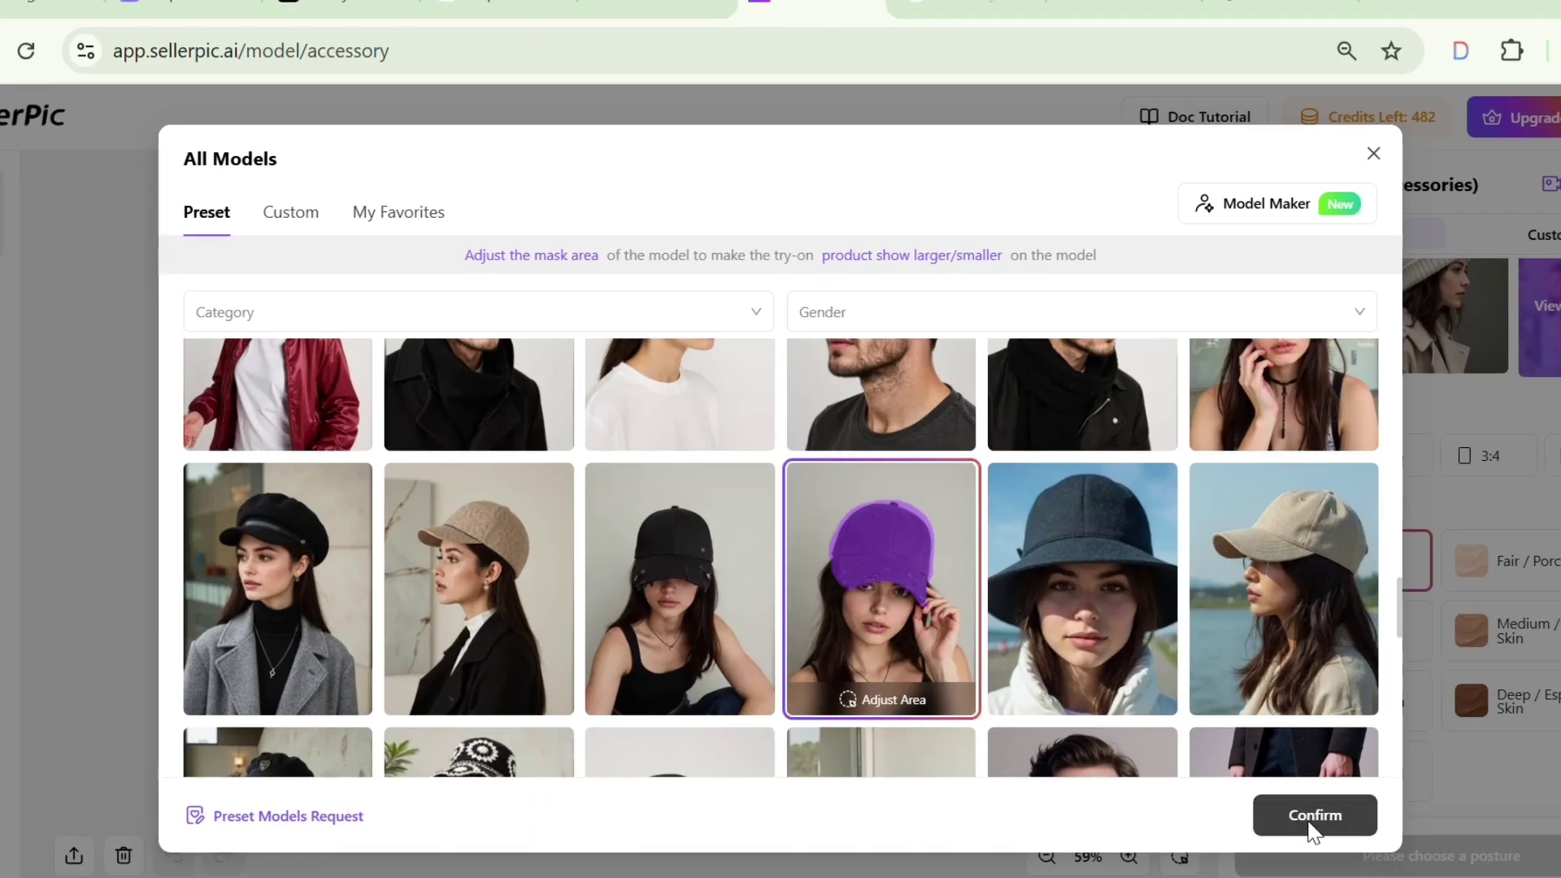
click(1312, 816)
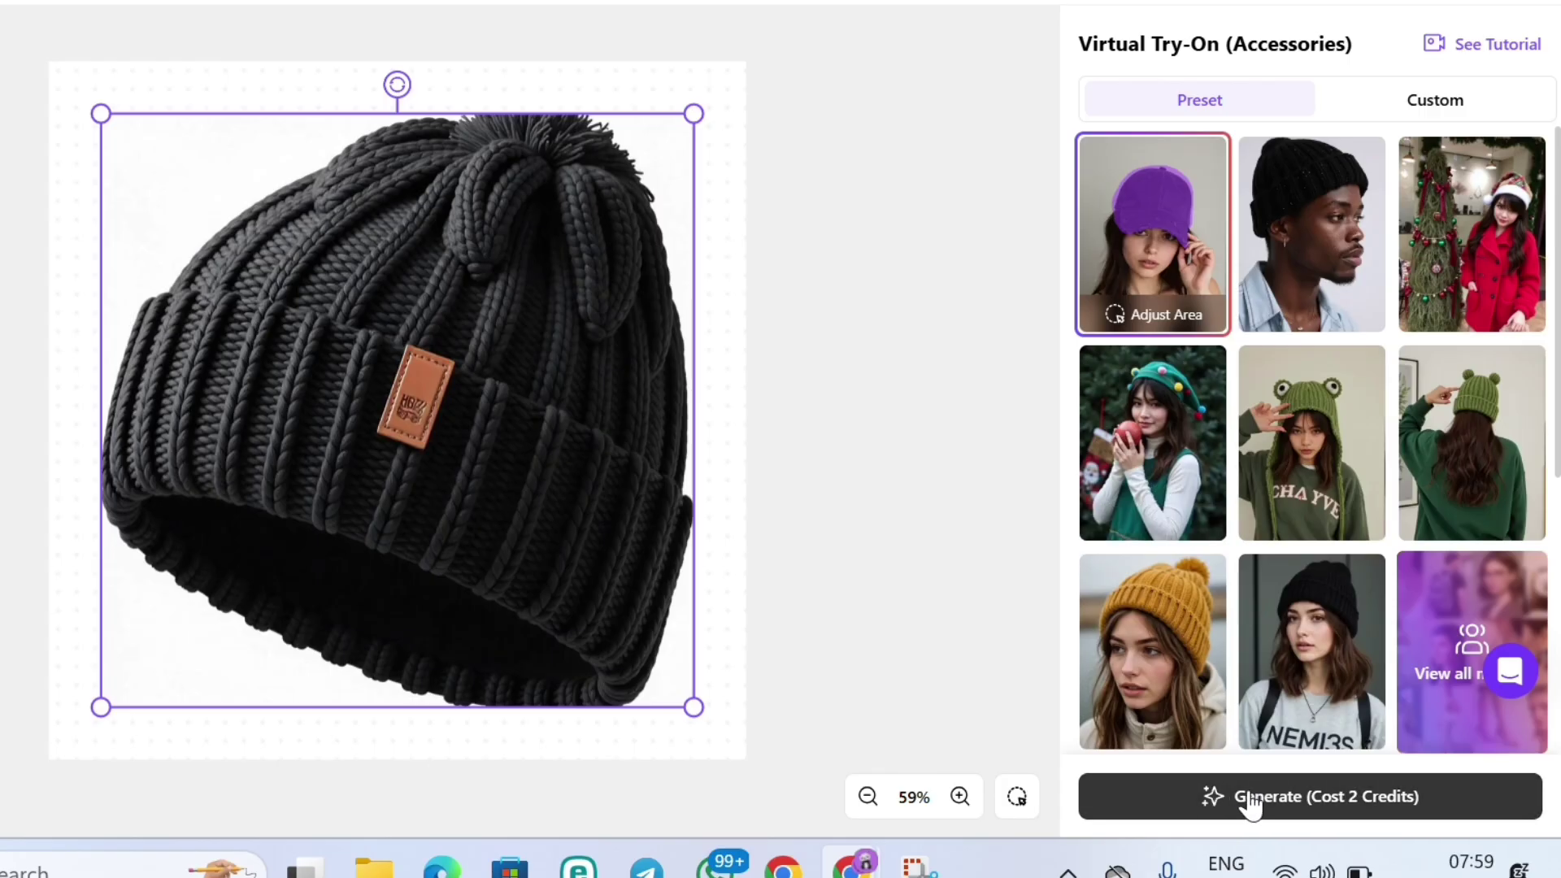
click(1382, 855)
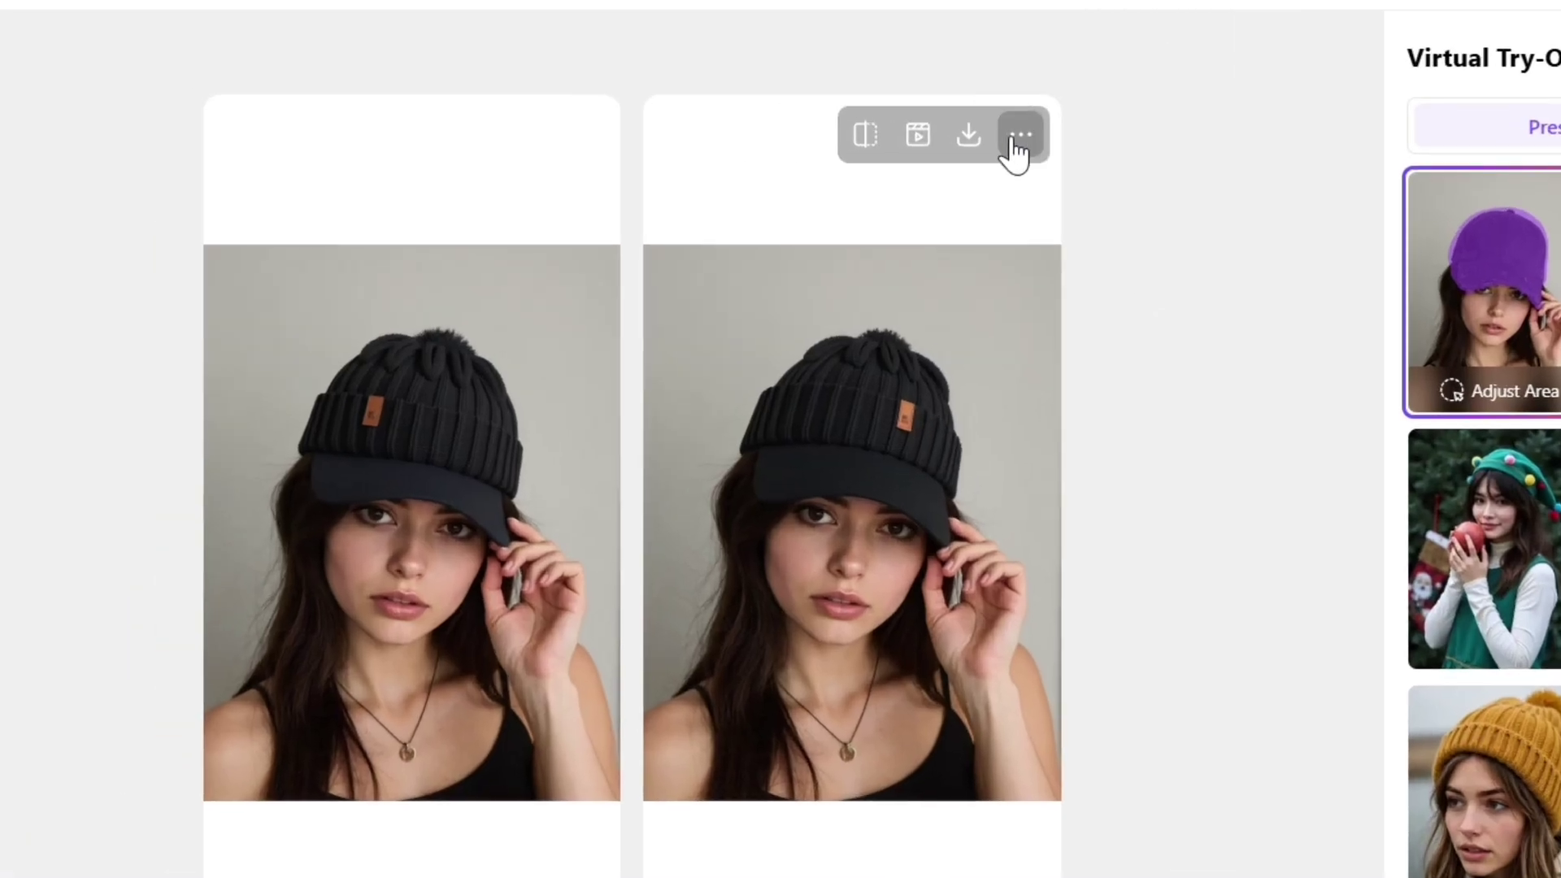
Turn the beanie try-on image into a video with the earring motion preset and download it.
click(764, 105)
click(689, 123)
scroll(1339, 373, down, 5)
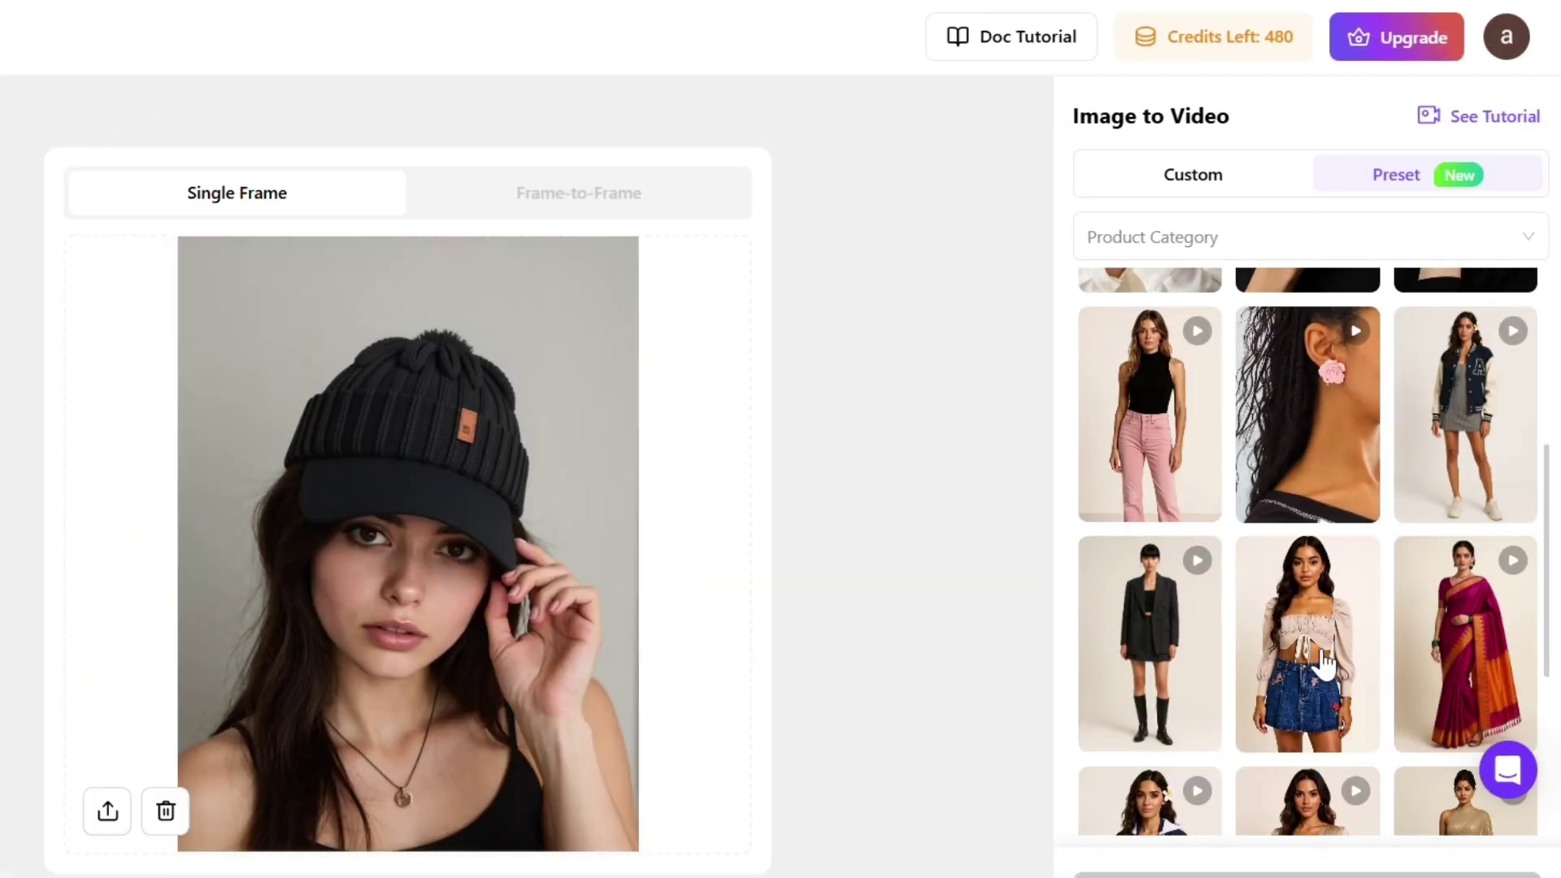
scroll(1333, 488, up, 5)
click(1306, 428)
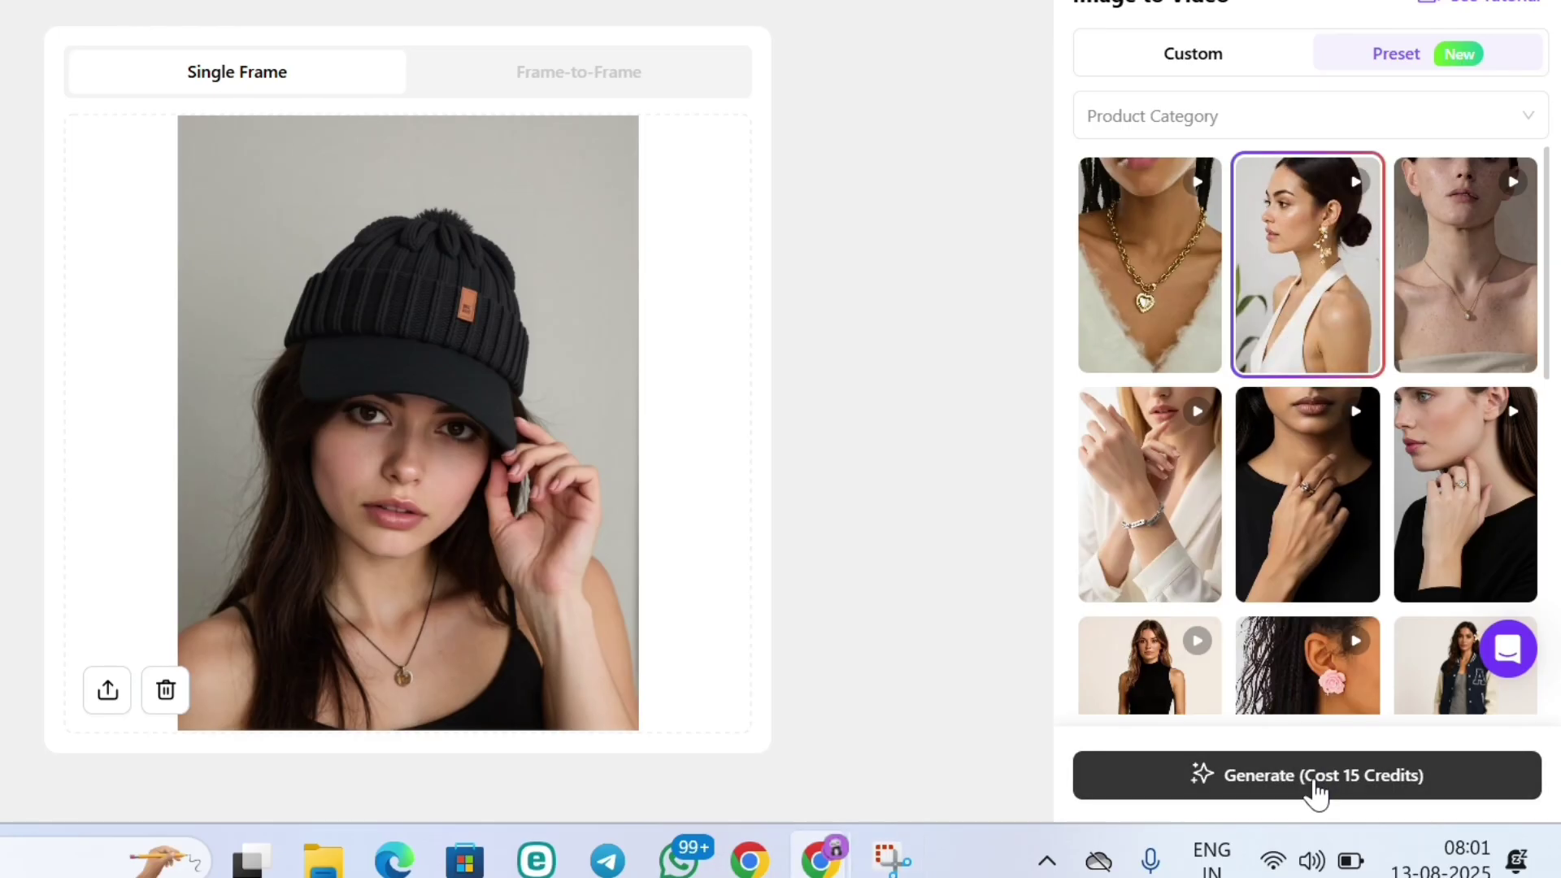
click(1314, 781)
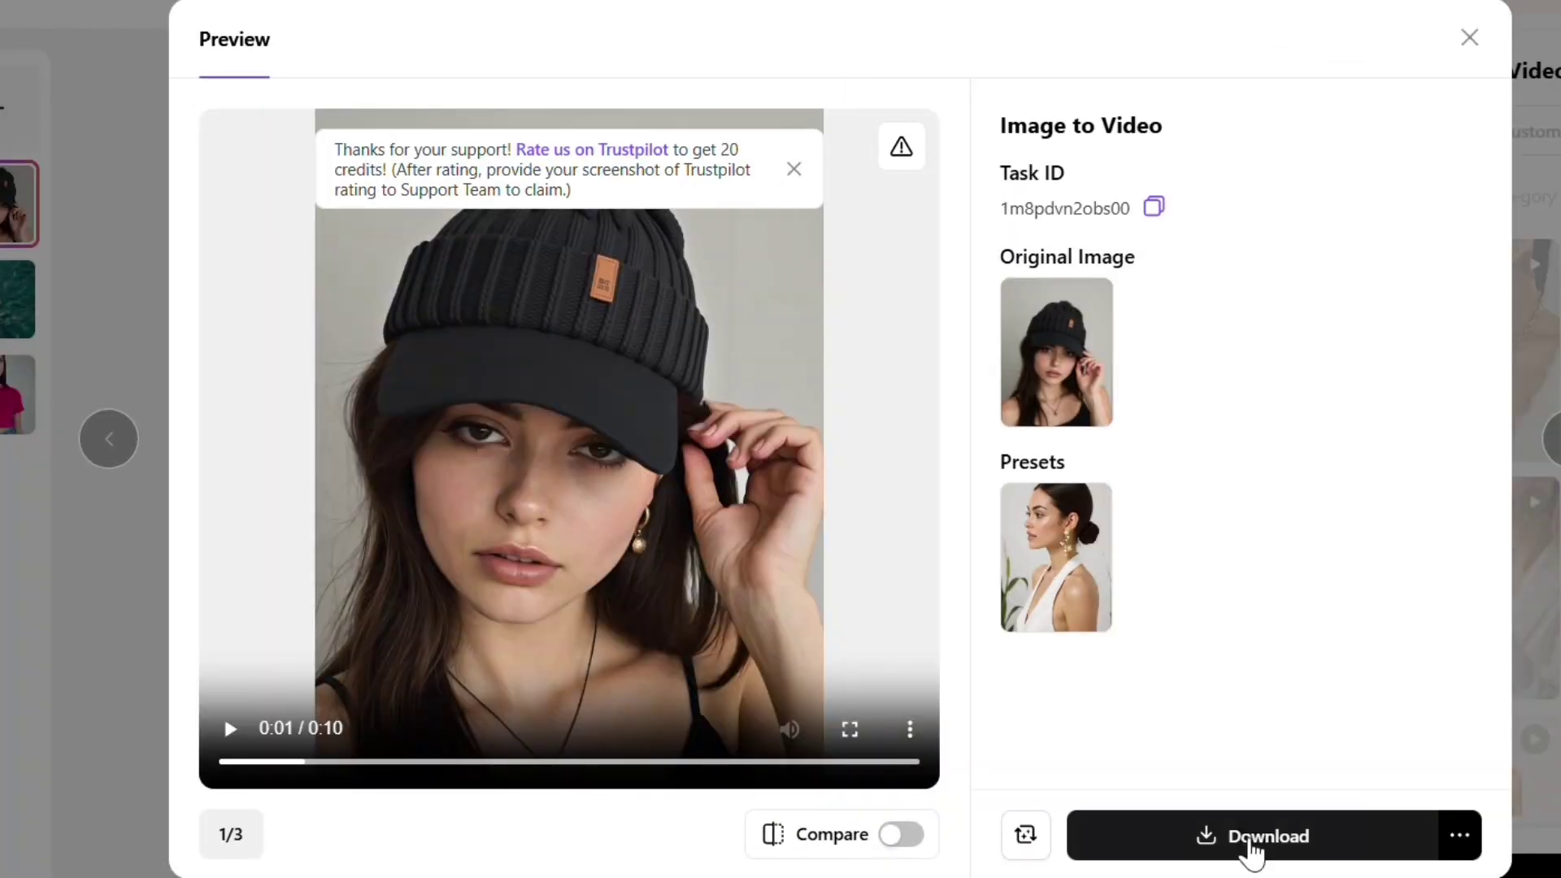
click(1246, 841)
click(1264, 778)
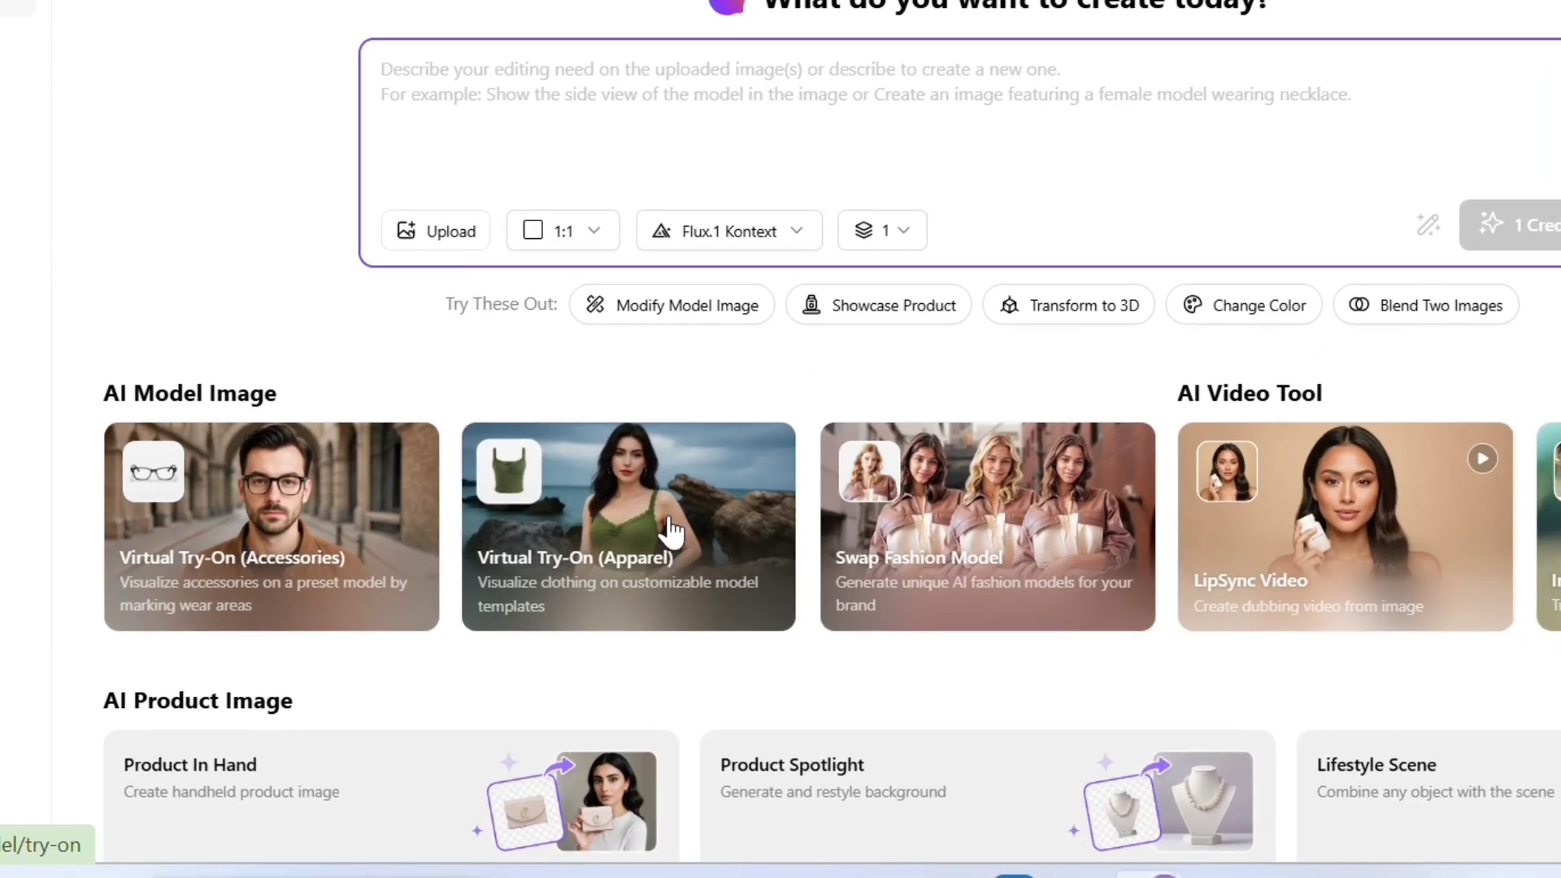
In Virtual Try-On (Apparel), keep tops-only mode and load the maroon off-shoulder top sample.
click(690, 551)
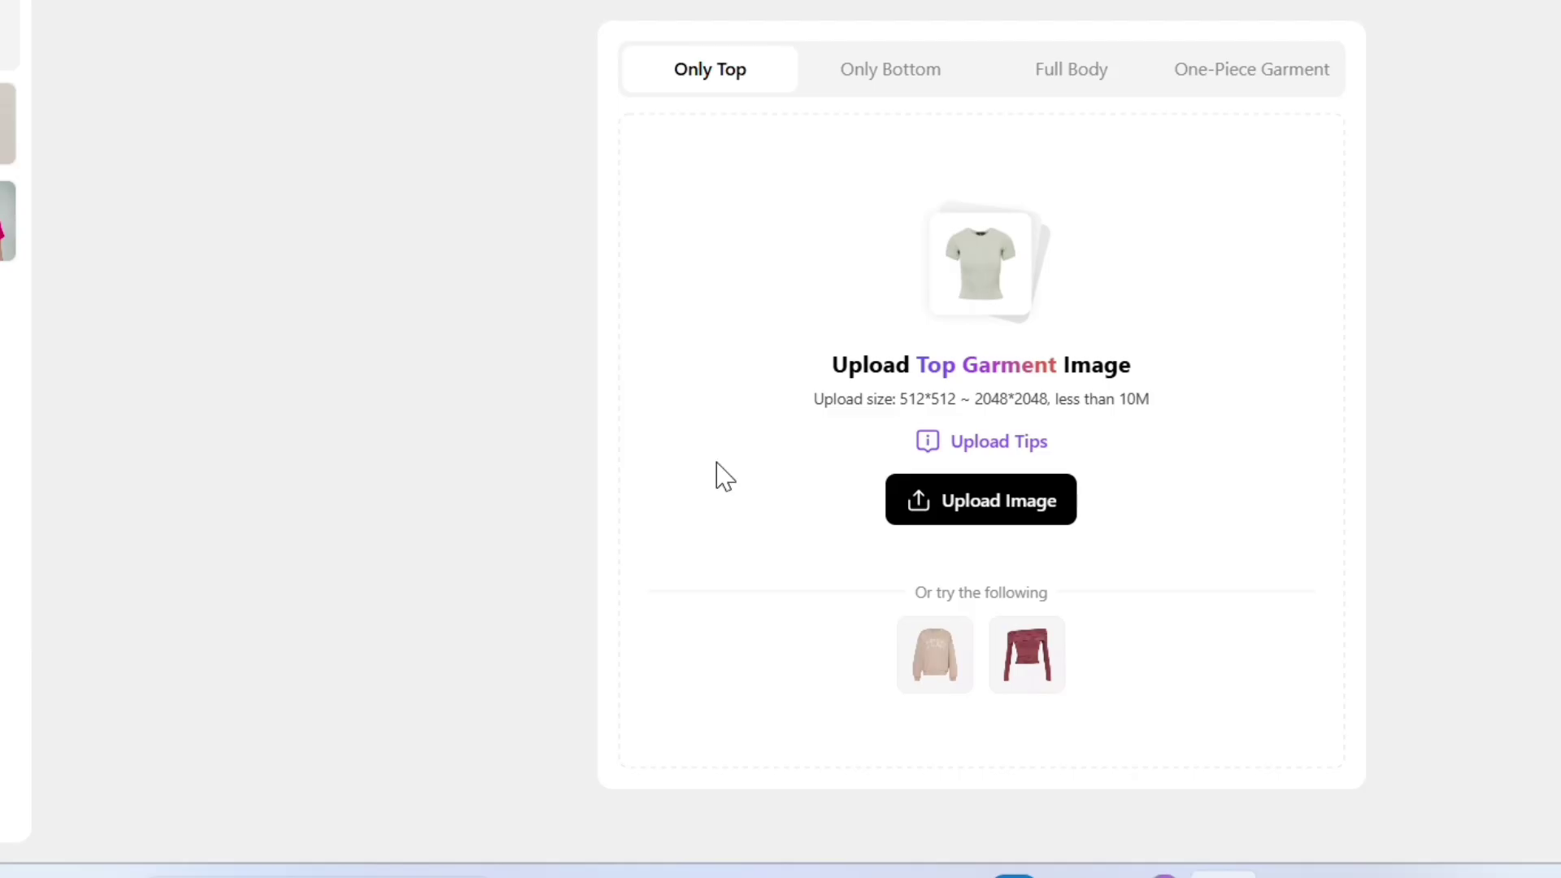
click(888, 80)
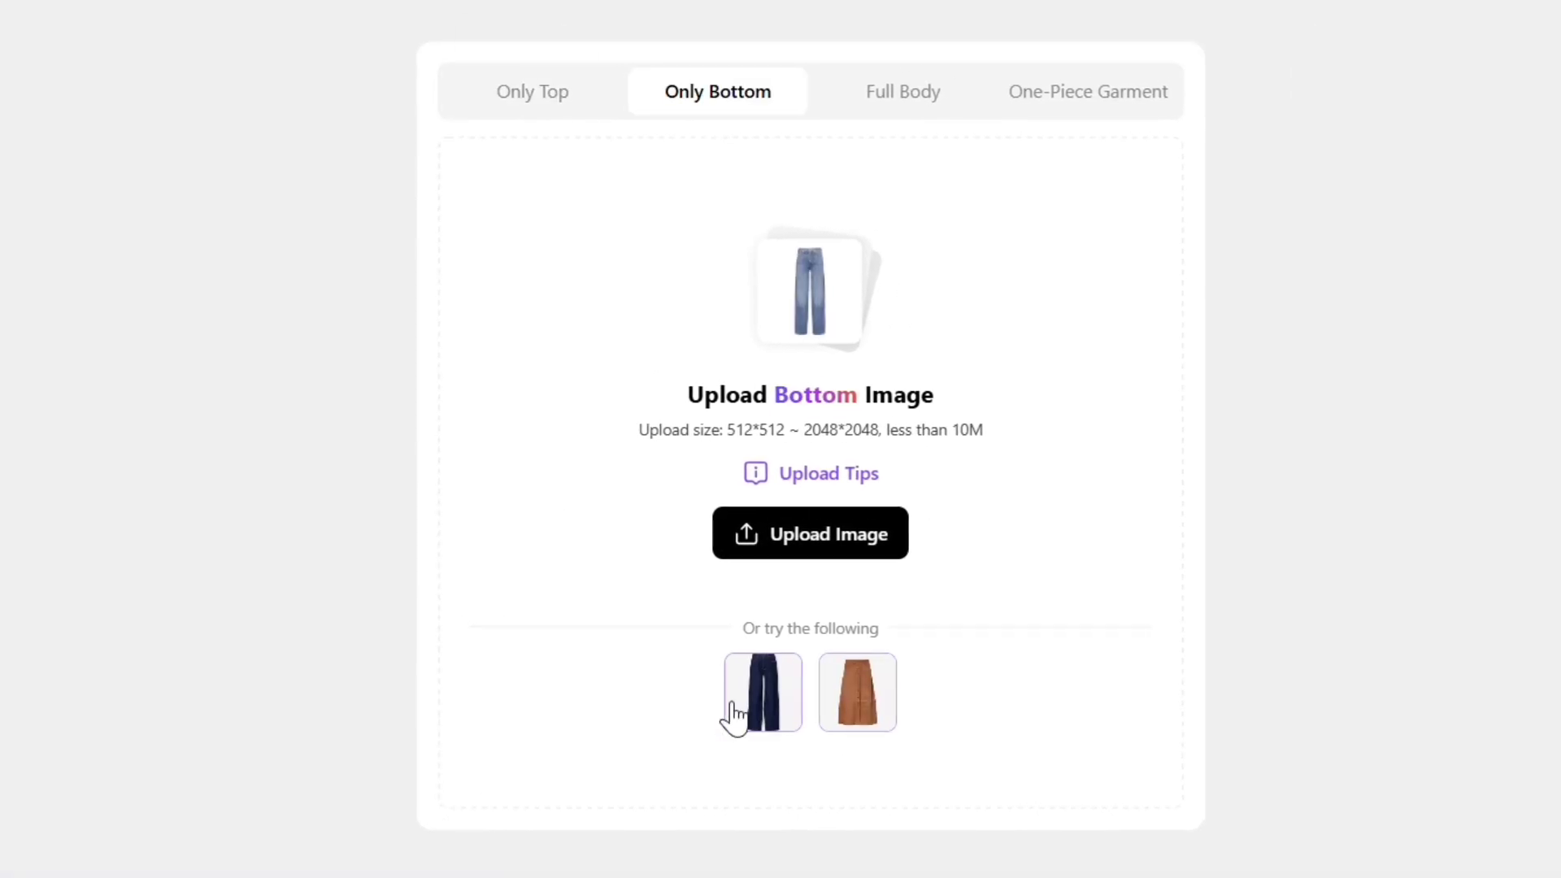
click(904, 75)
click(1093, 91)
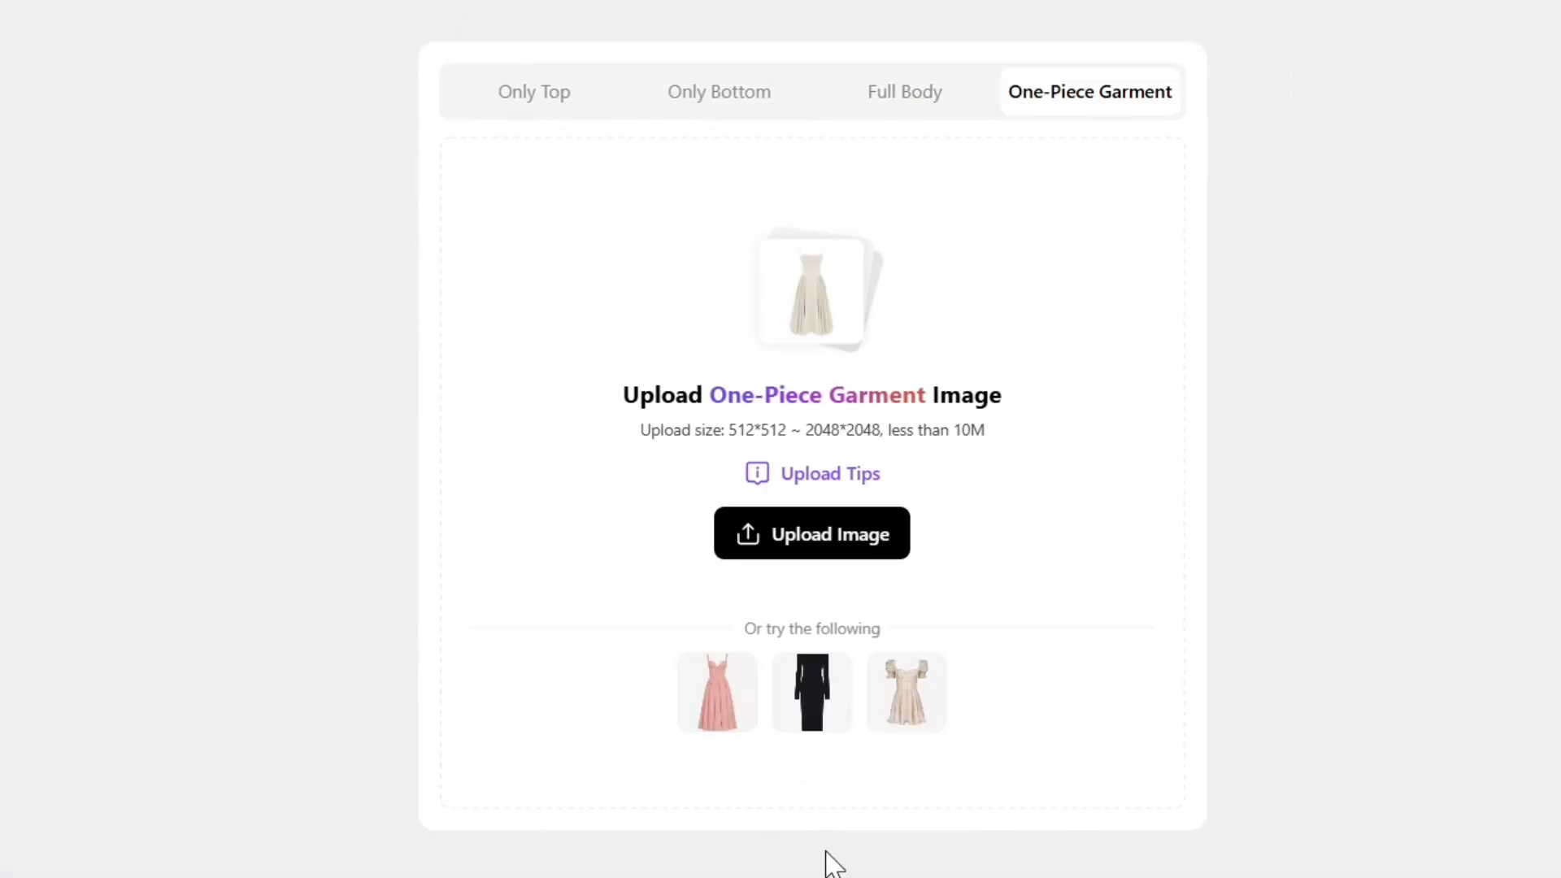
click(726, 101)
click(535, 92)
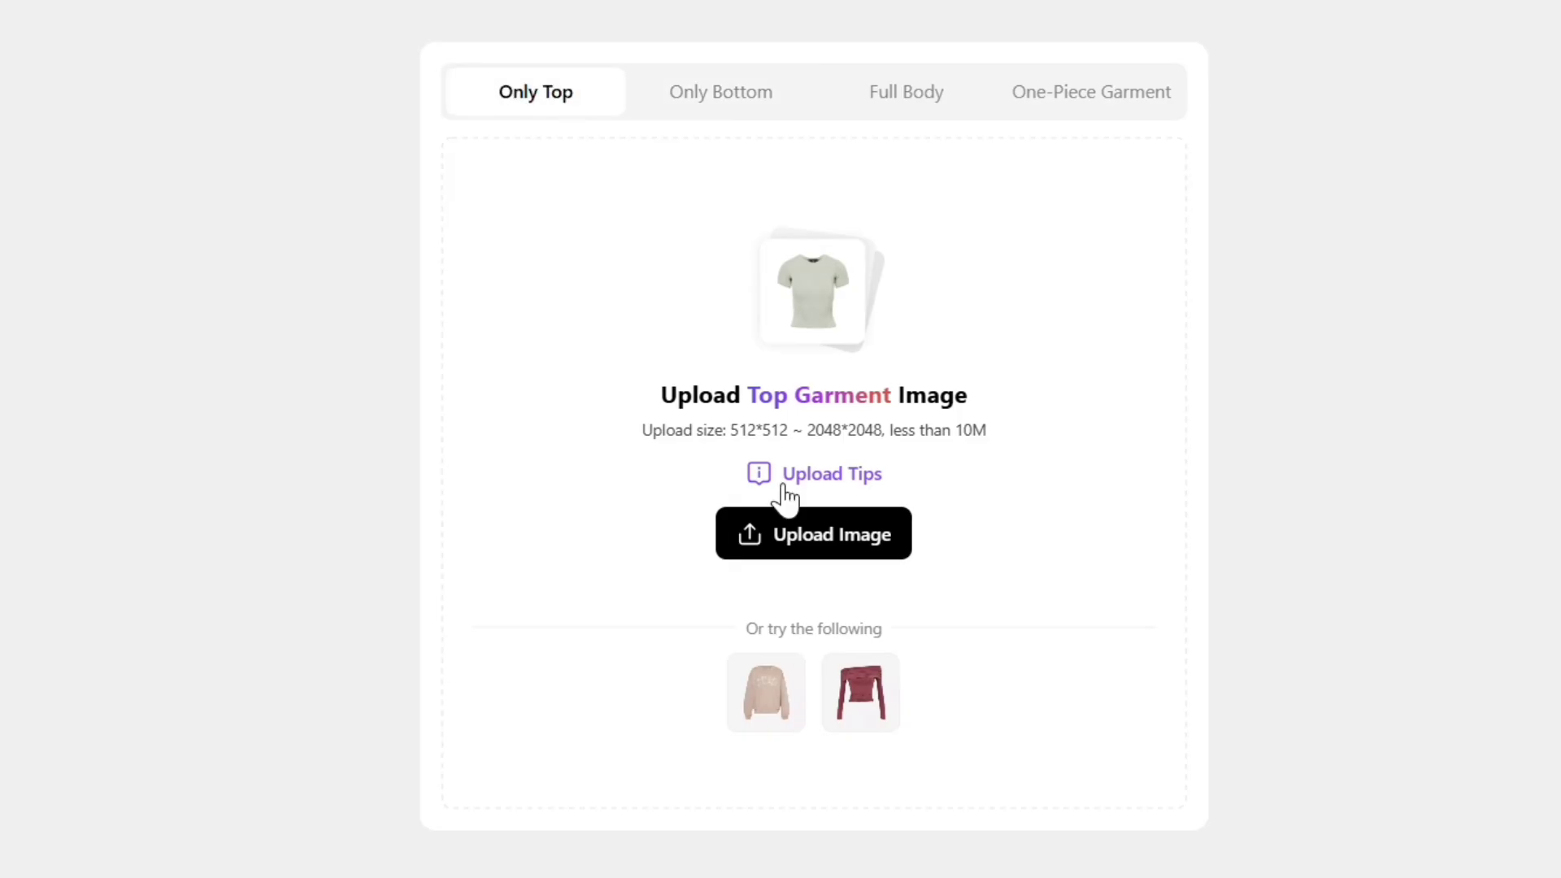
click(863, 693)
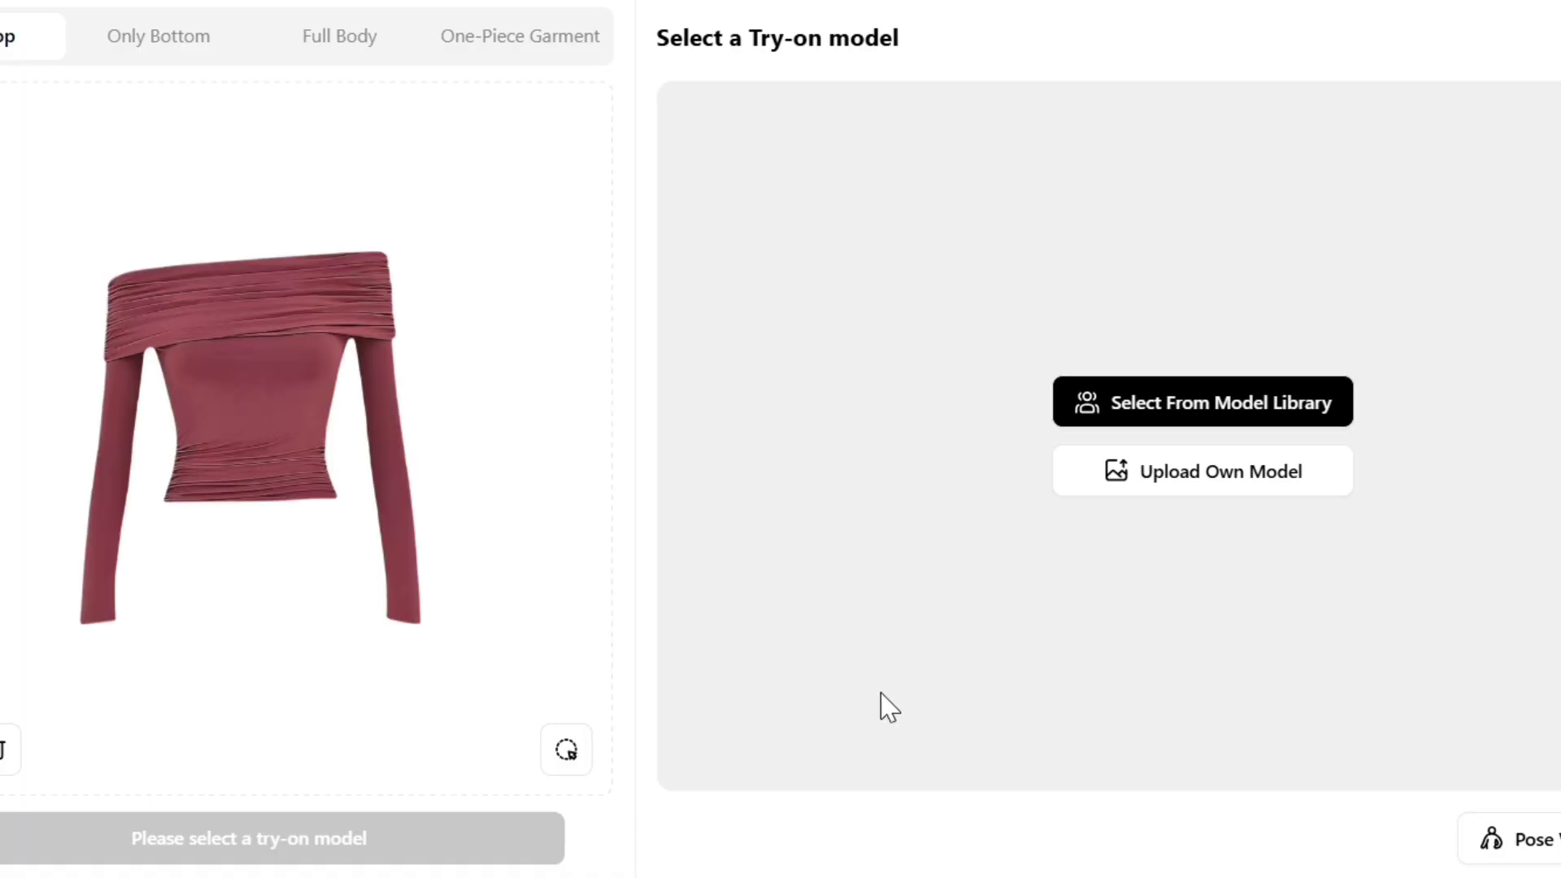
Create a custom Asian model from an uploaded photo and accept the garment replacement area.
click(1170, 480)
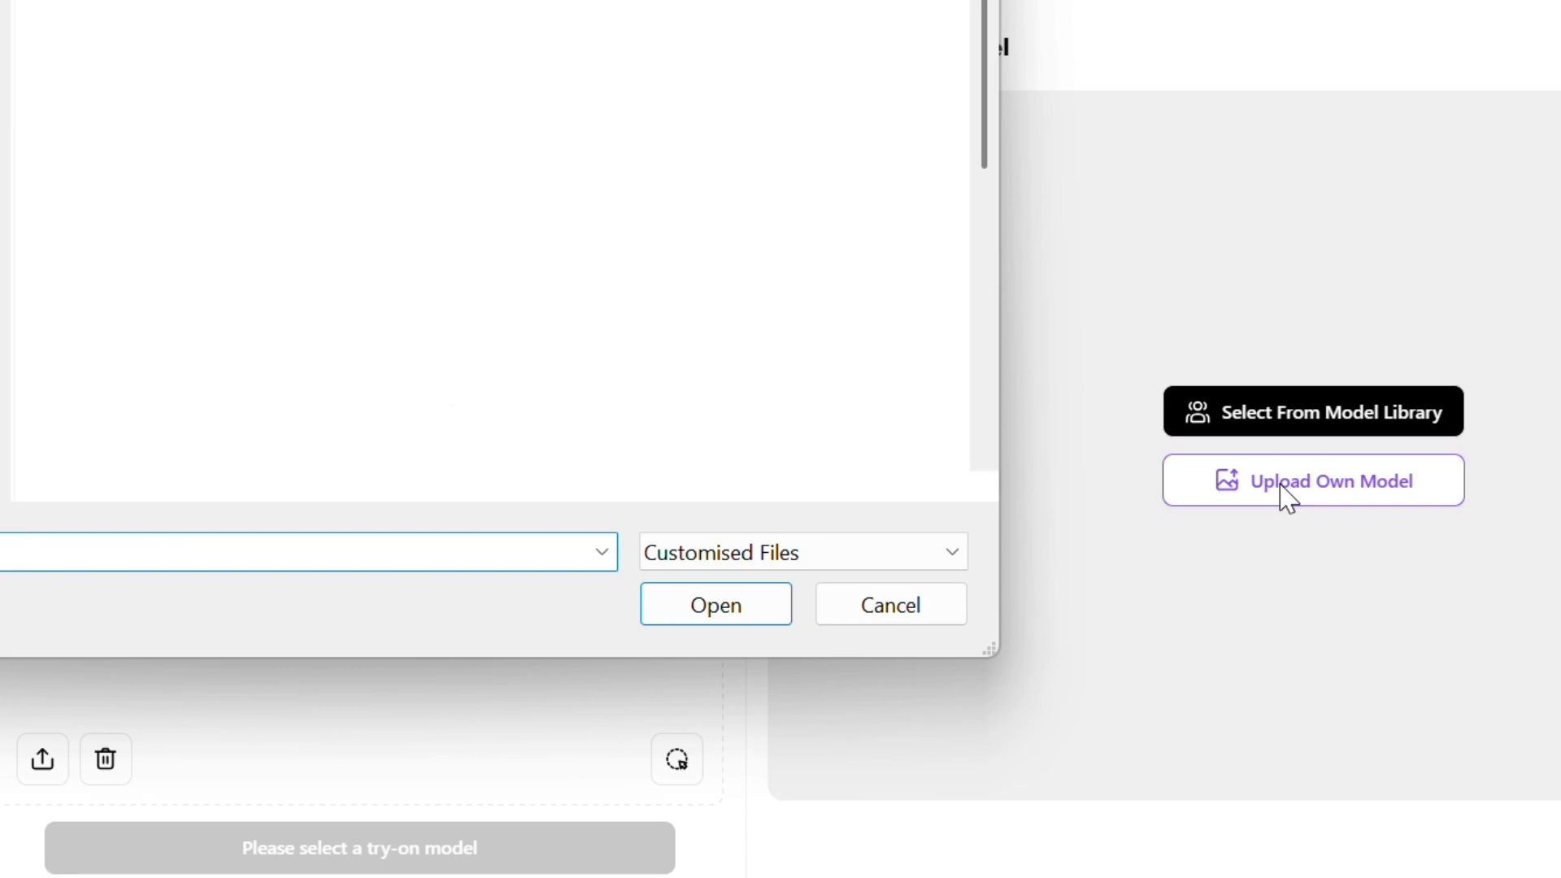
double_click(237, 234)
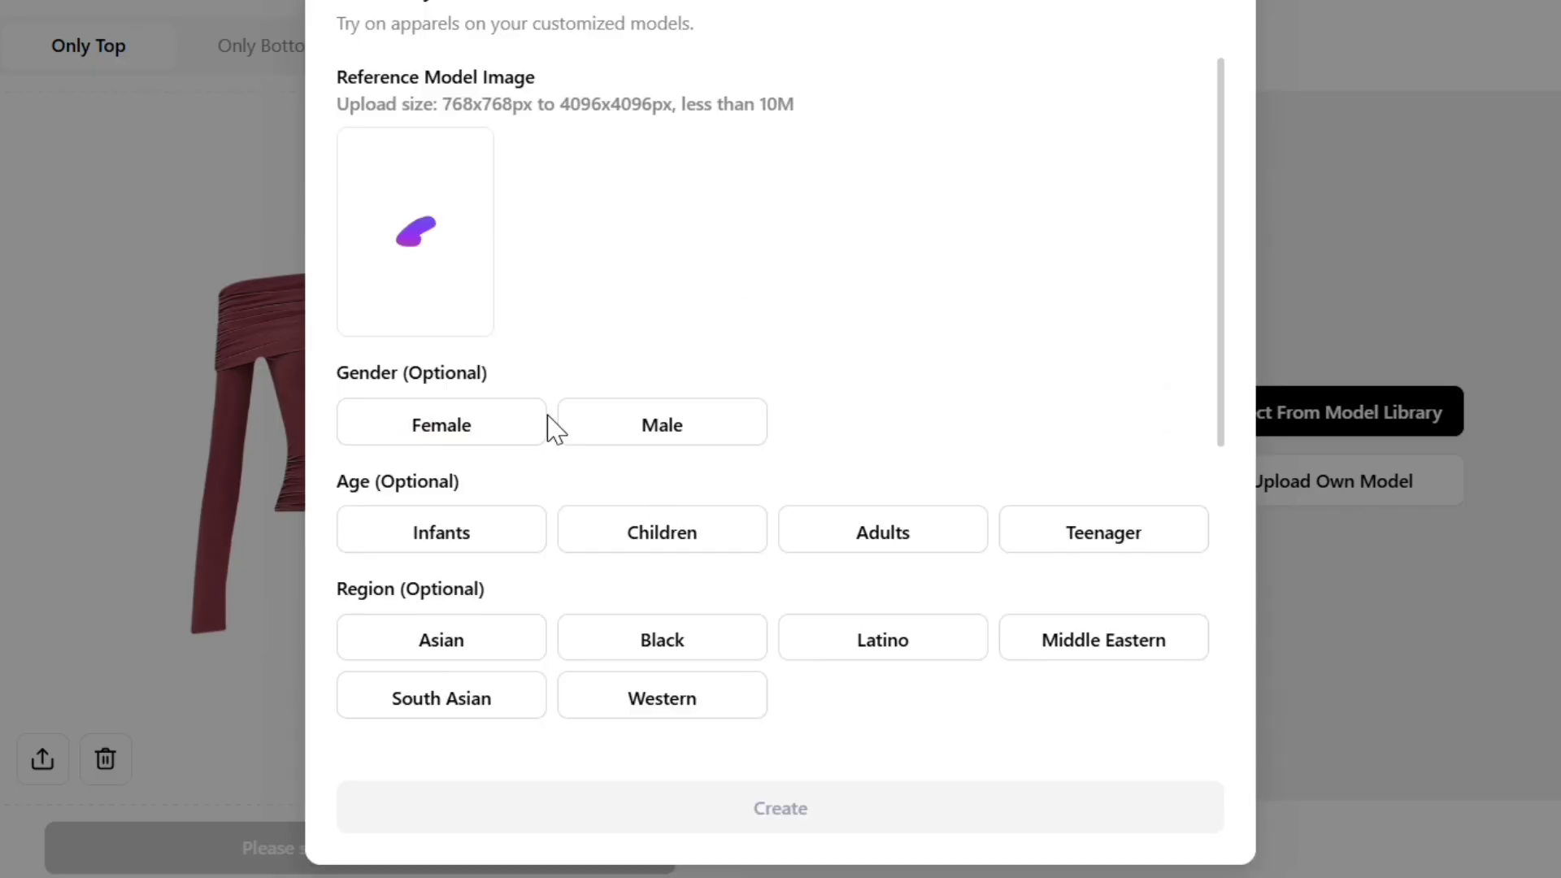
click(522, 630)
click(787, 813)
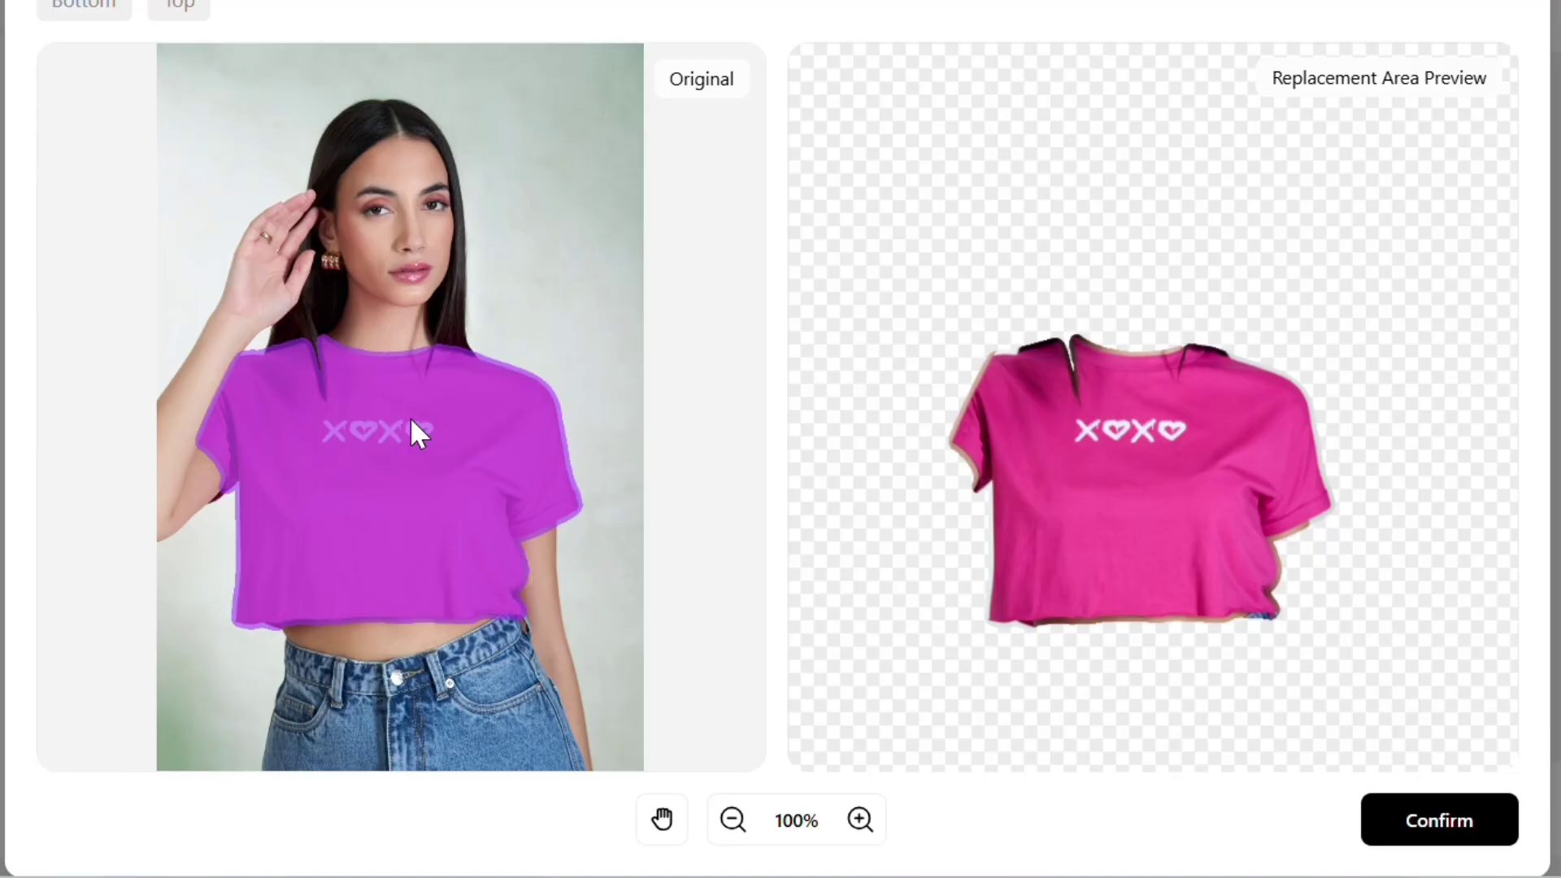
click(1446, 823)
Add the Close-Up Front pose, generate the try-on image and download it for free.
click(1383, 373)
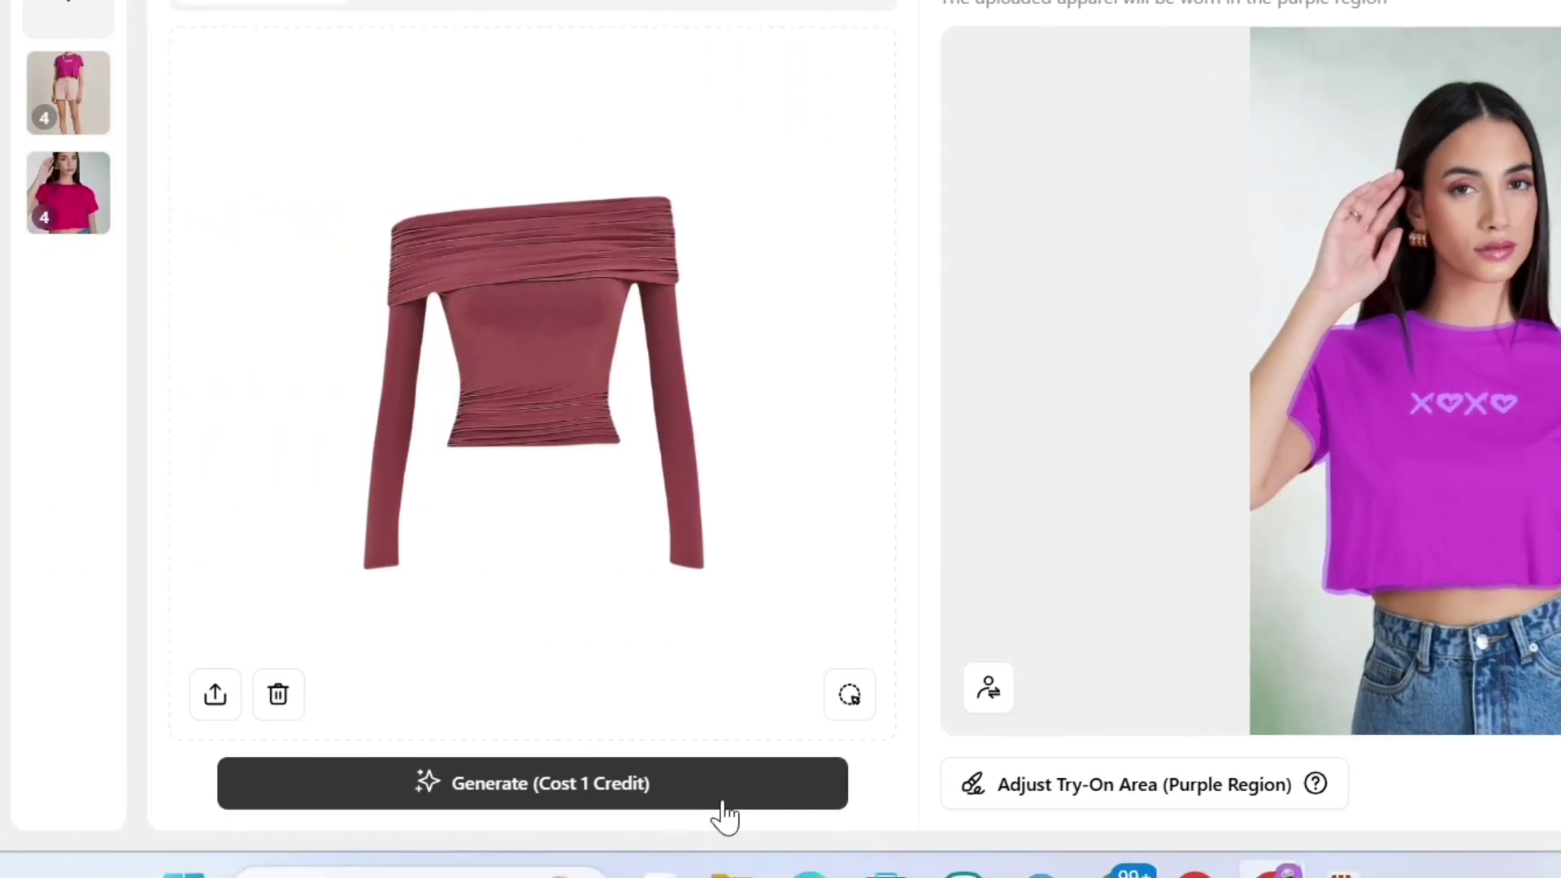
click(236, 804)
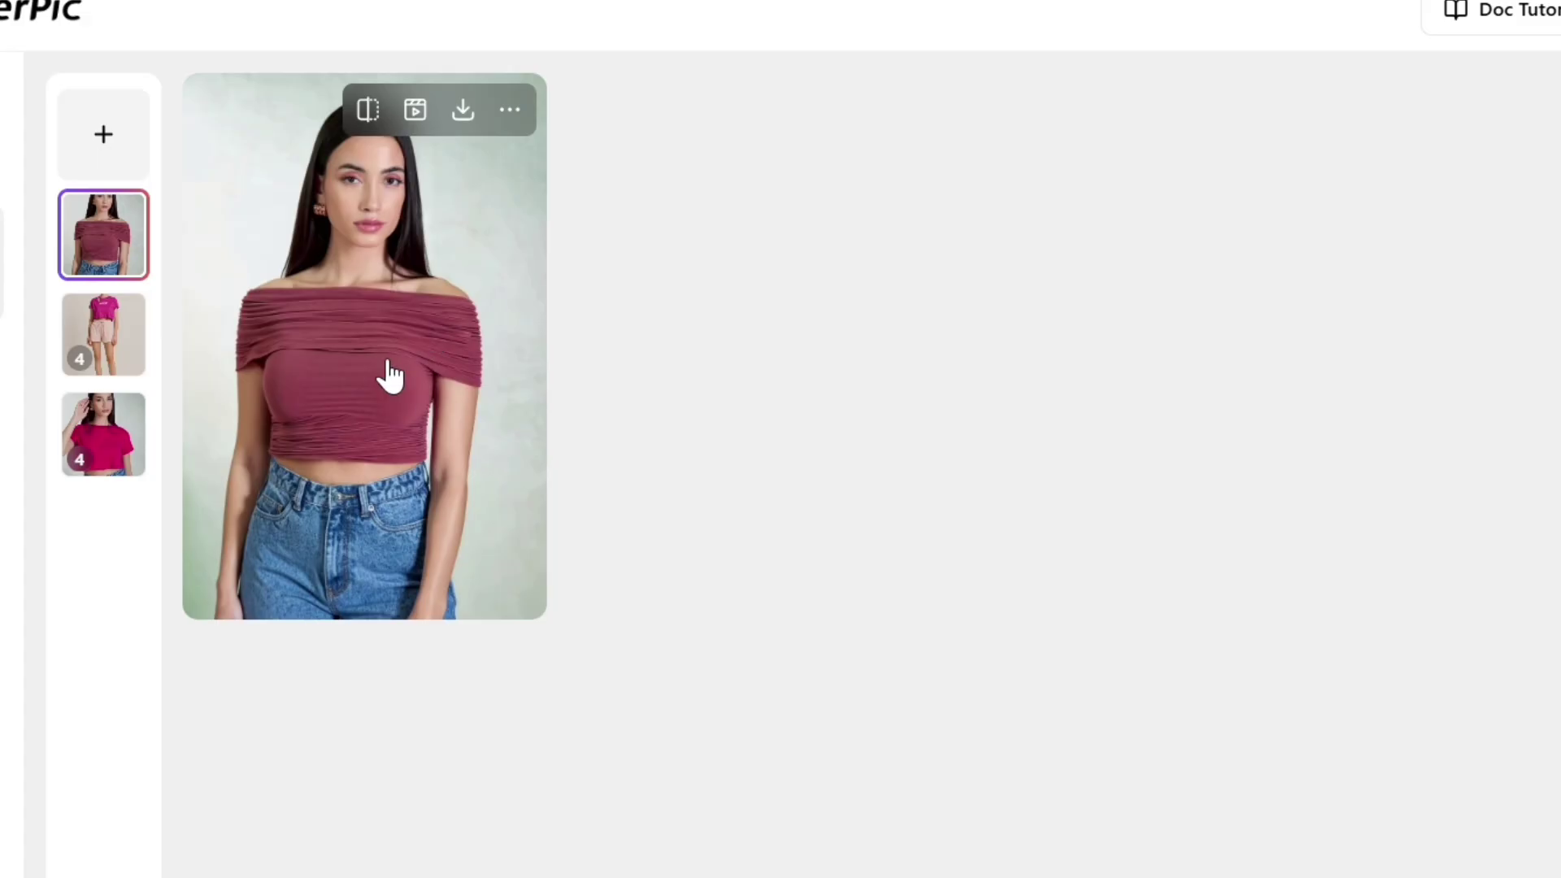
click(462, 109)
click(597, 431)
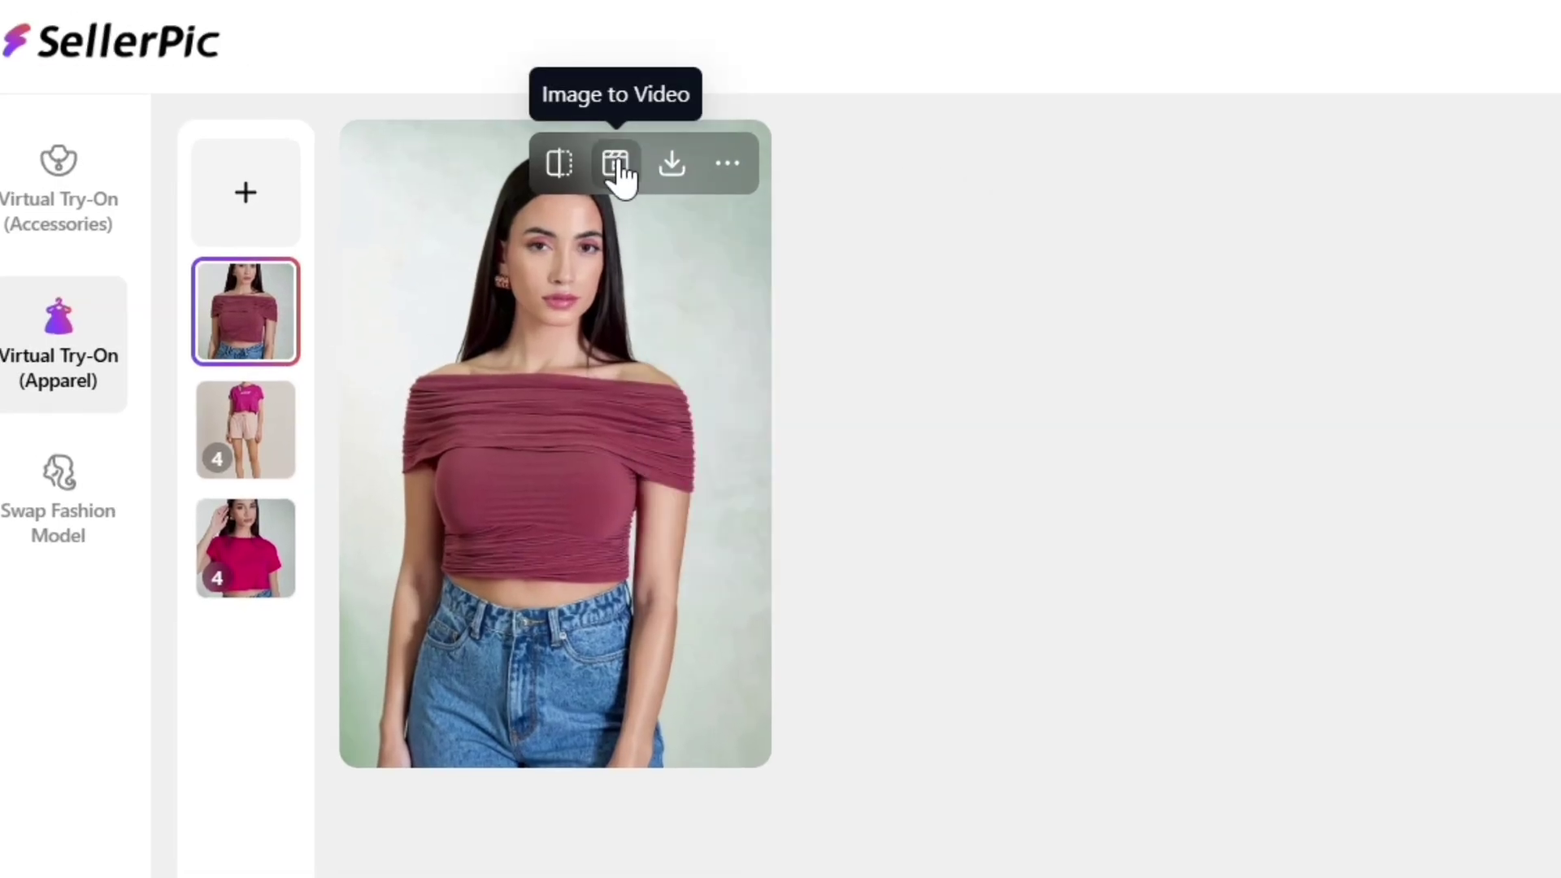
click(616, 165)
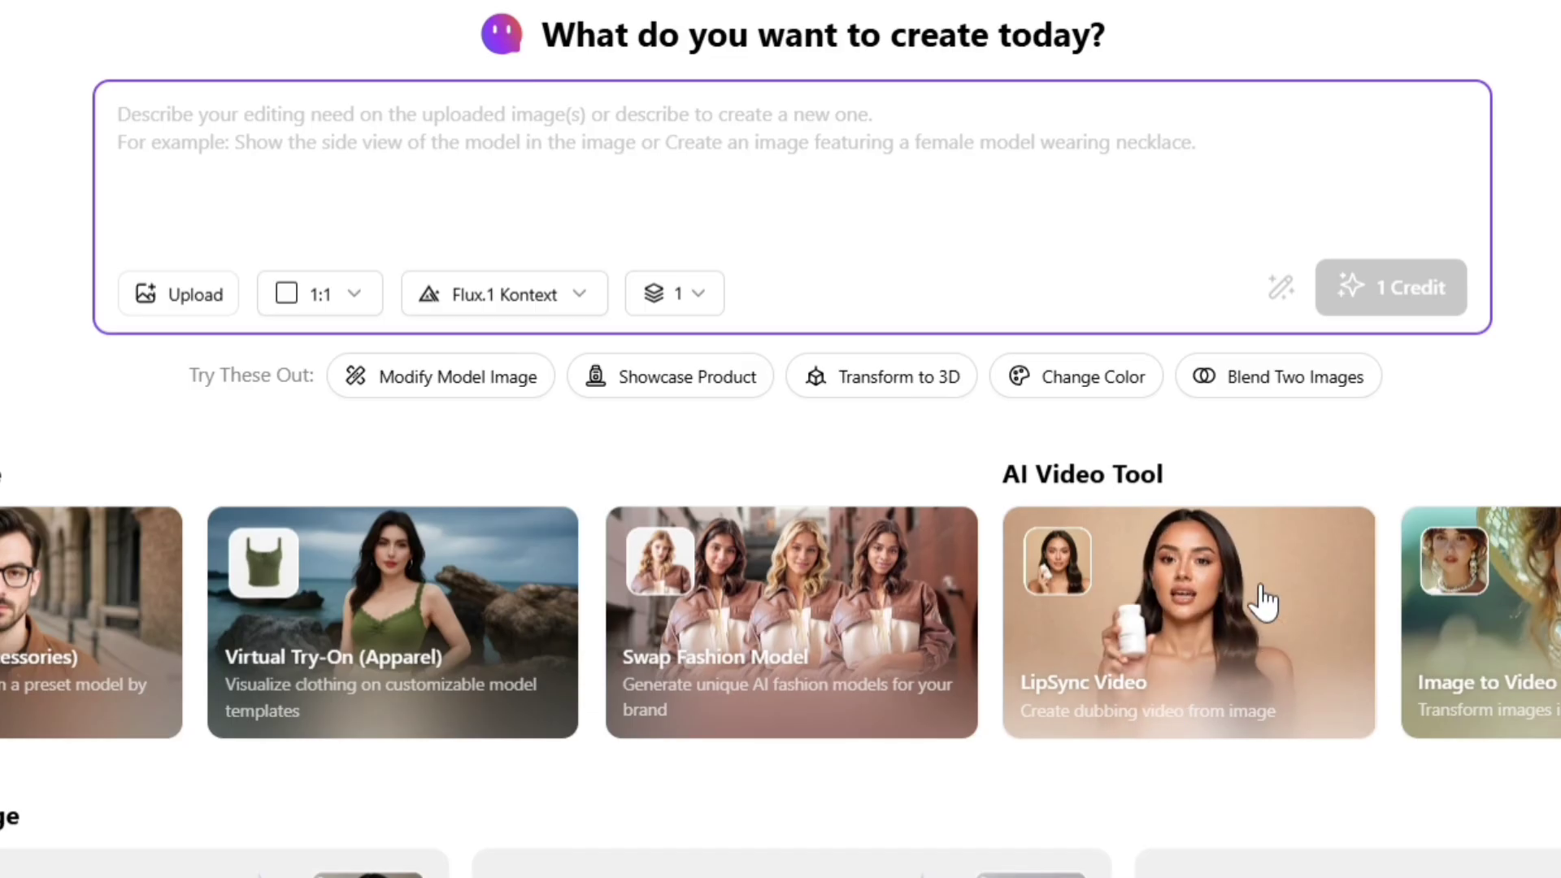
In LipSync Video, load the first sample model and replace the script with the Hindi script.
click(1184, 642)
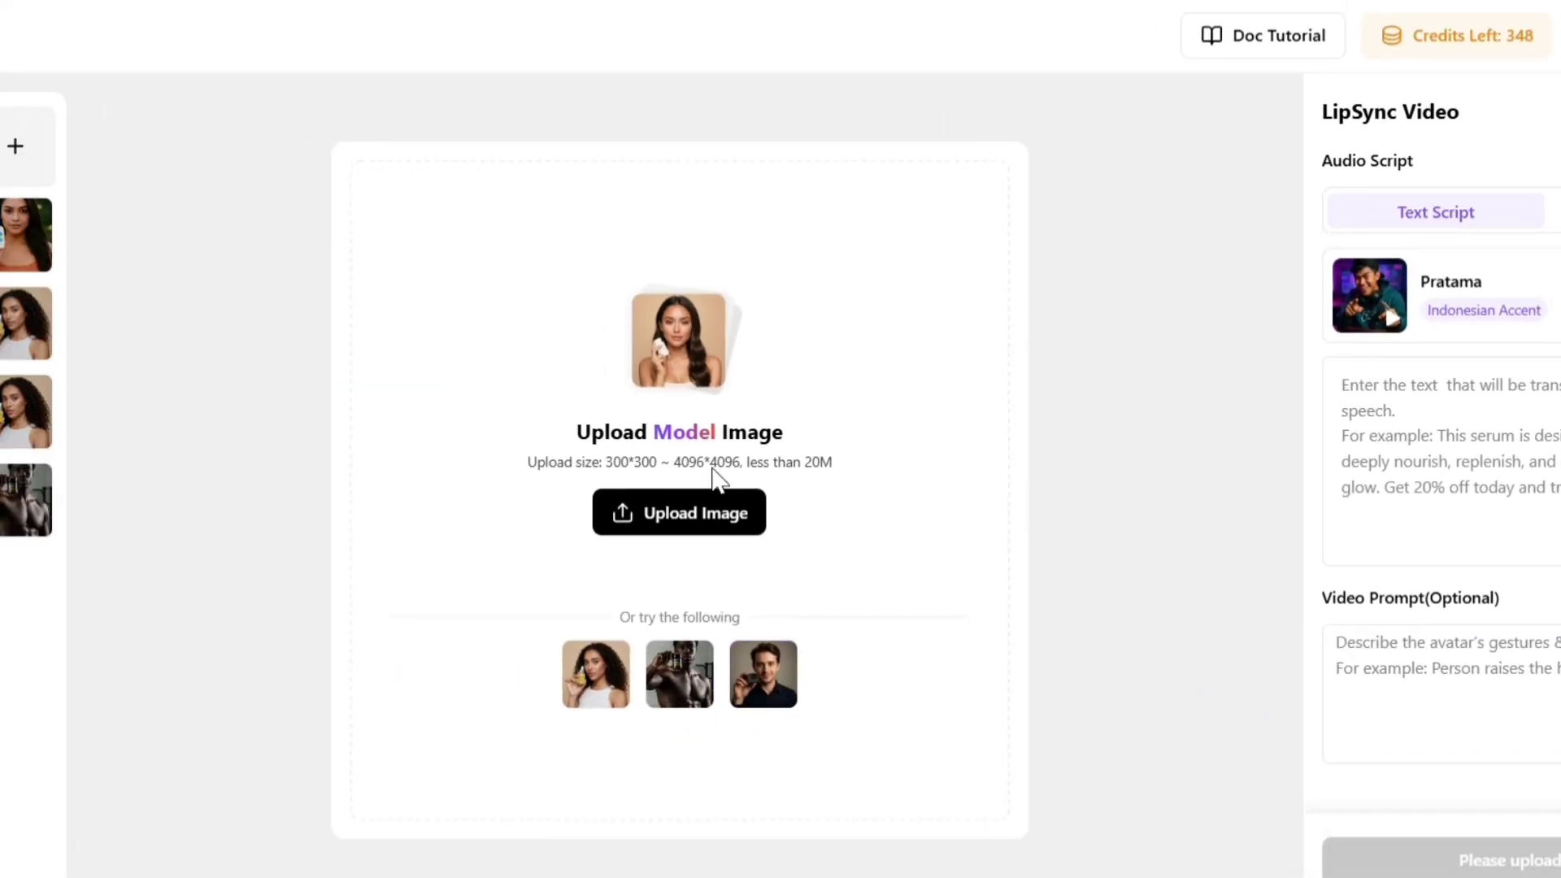
click(596, 675)
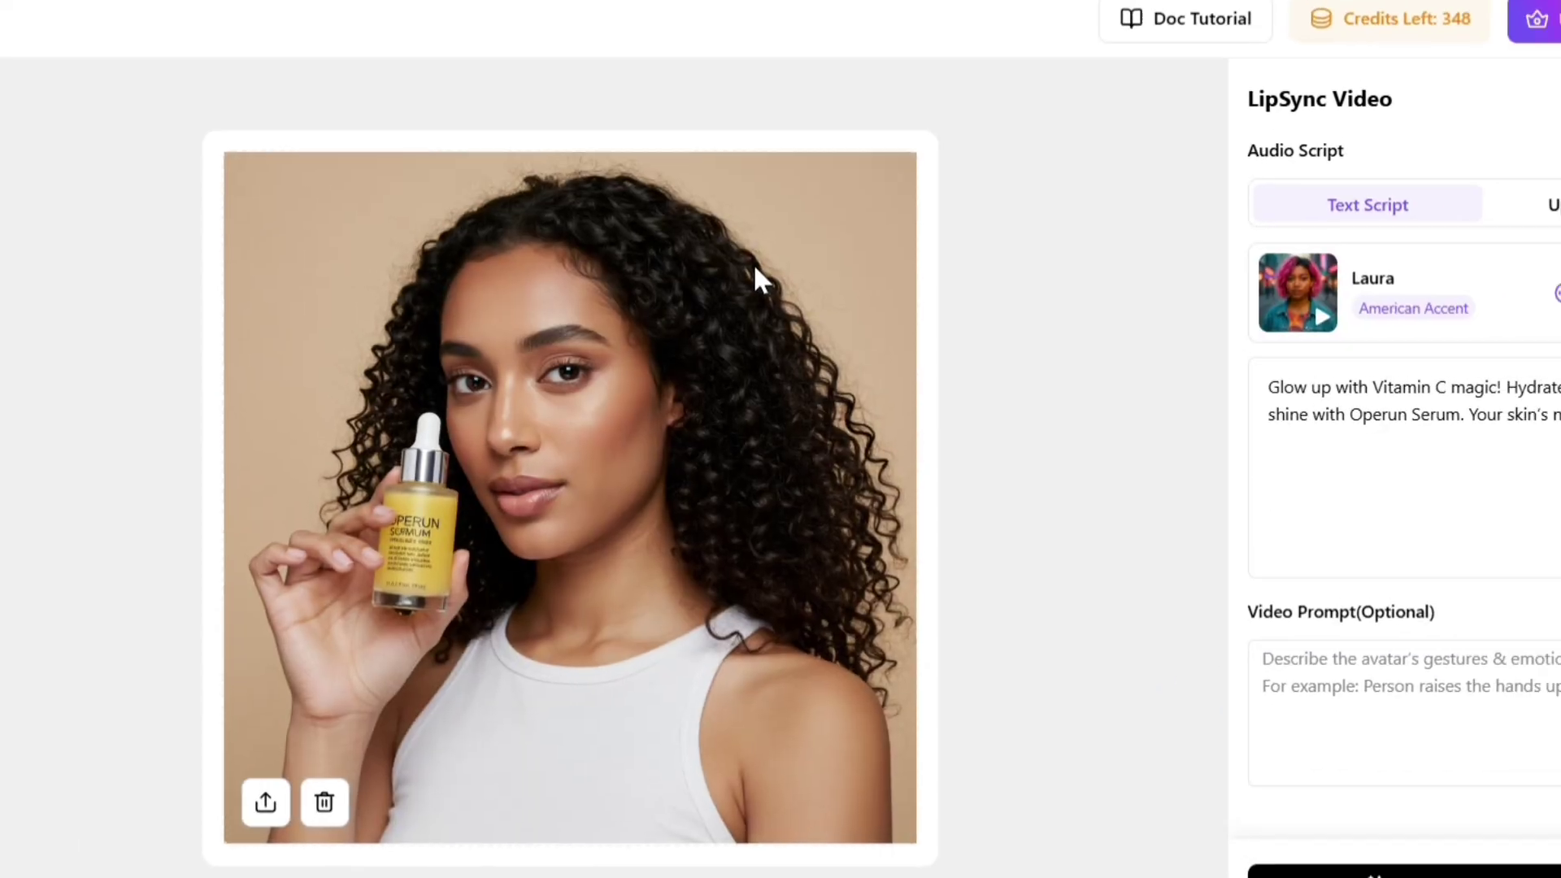
double_click(1375, 415)
key(ctrl+a)
key(BackSpace)
key(ctrl+v)
Use the Anjali voice, prompt 'Person raises the hands ups and down', then generate and preview.
click(1556, 293)
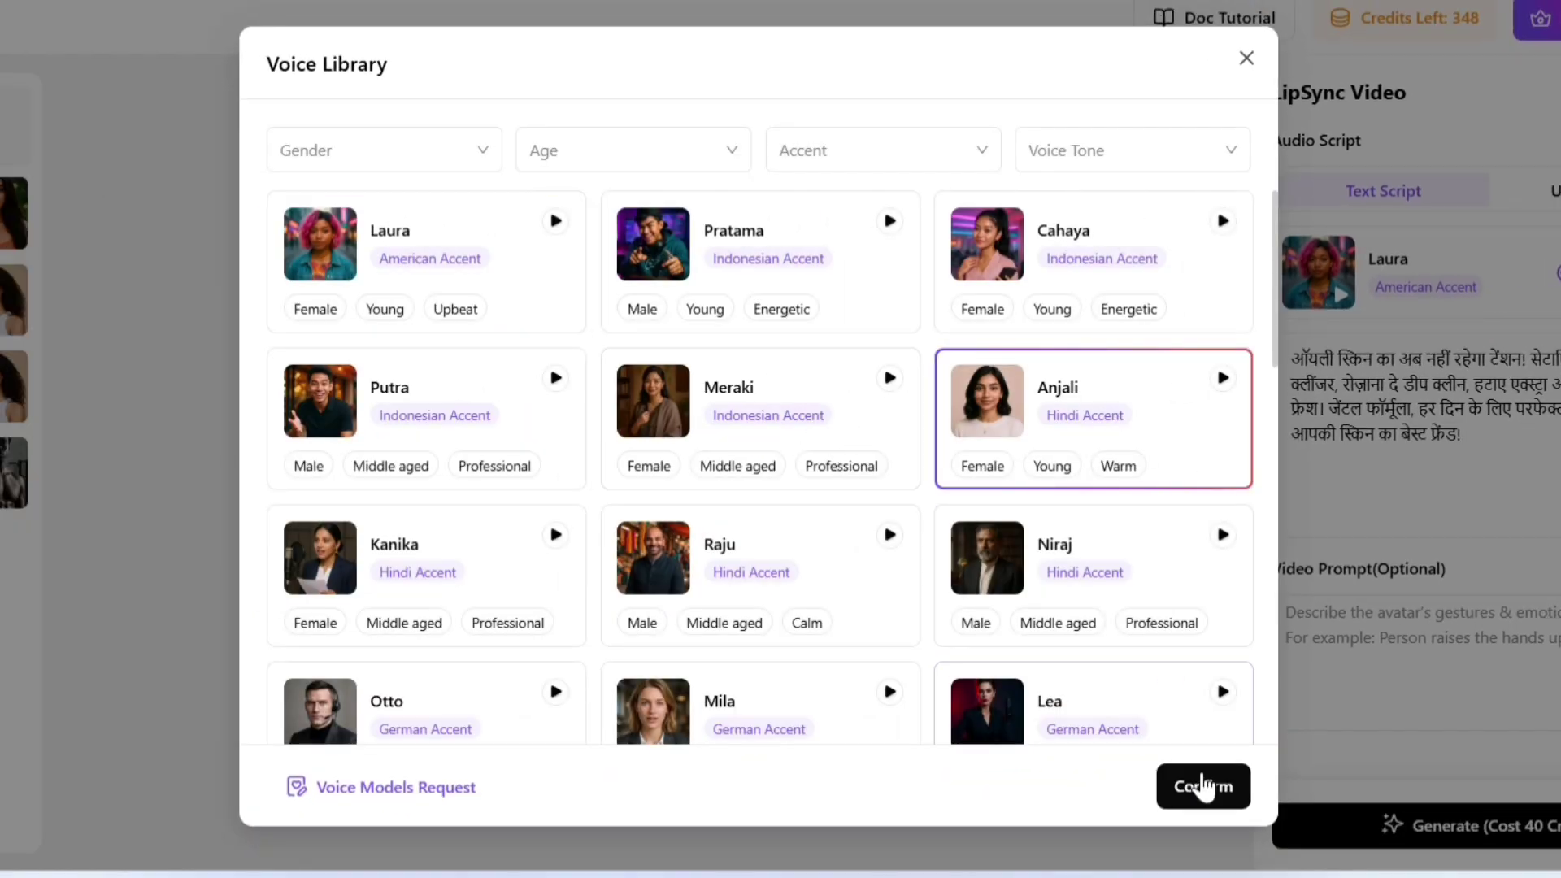
click(1203, 786)
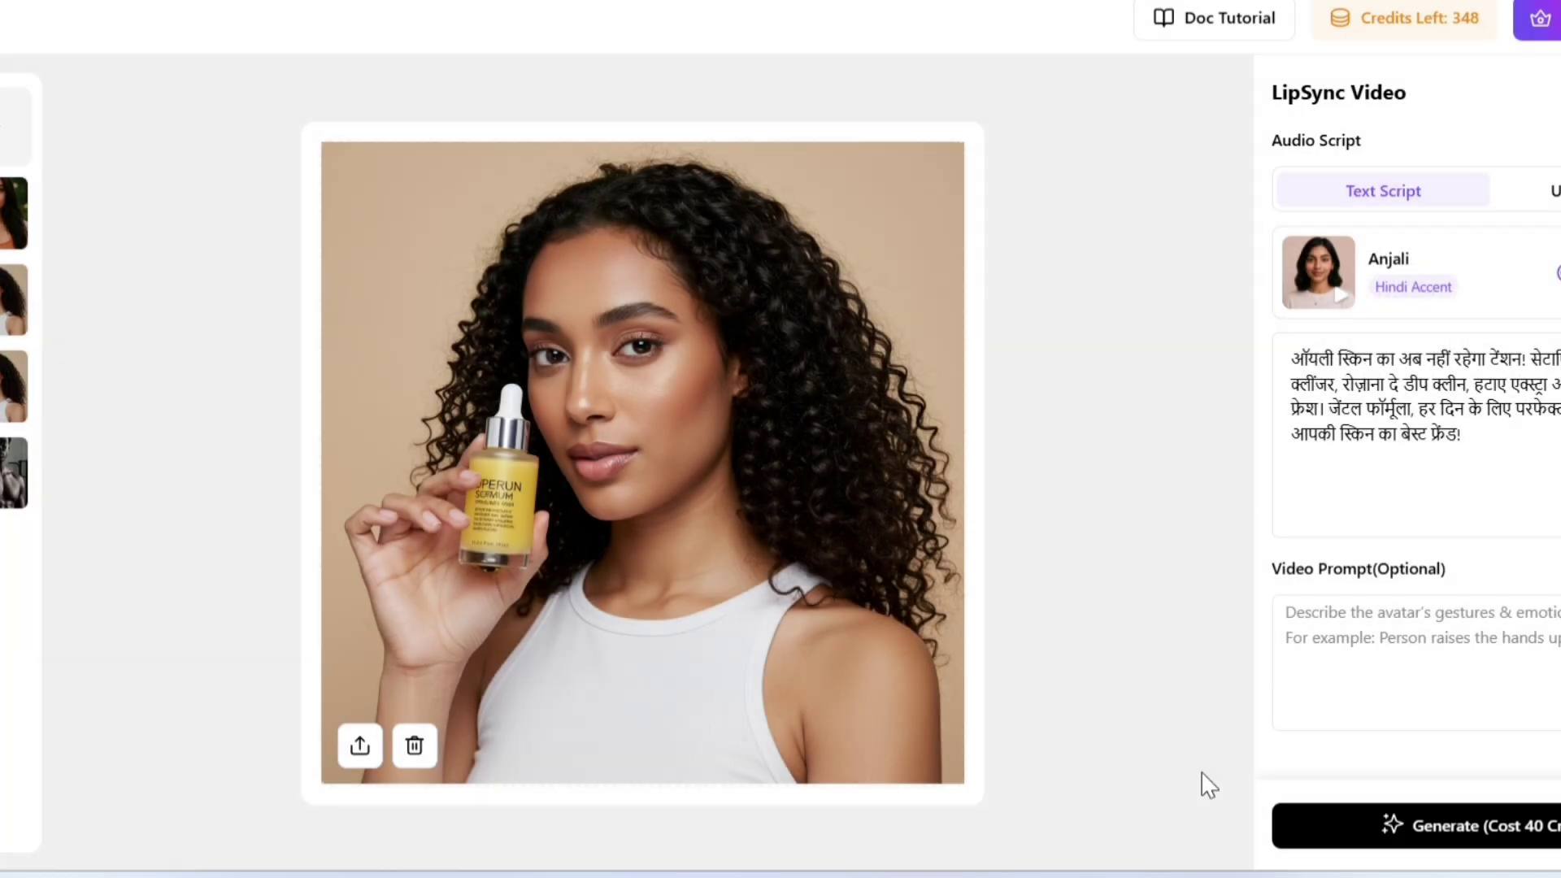
click(1463, 638)
text(Person raises the hands ups an)
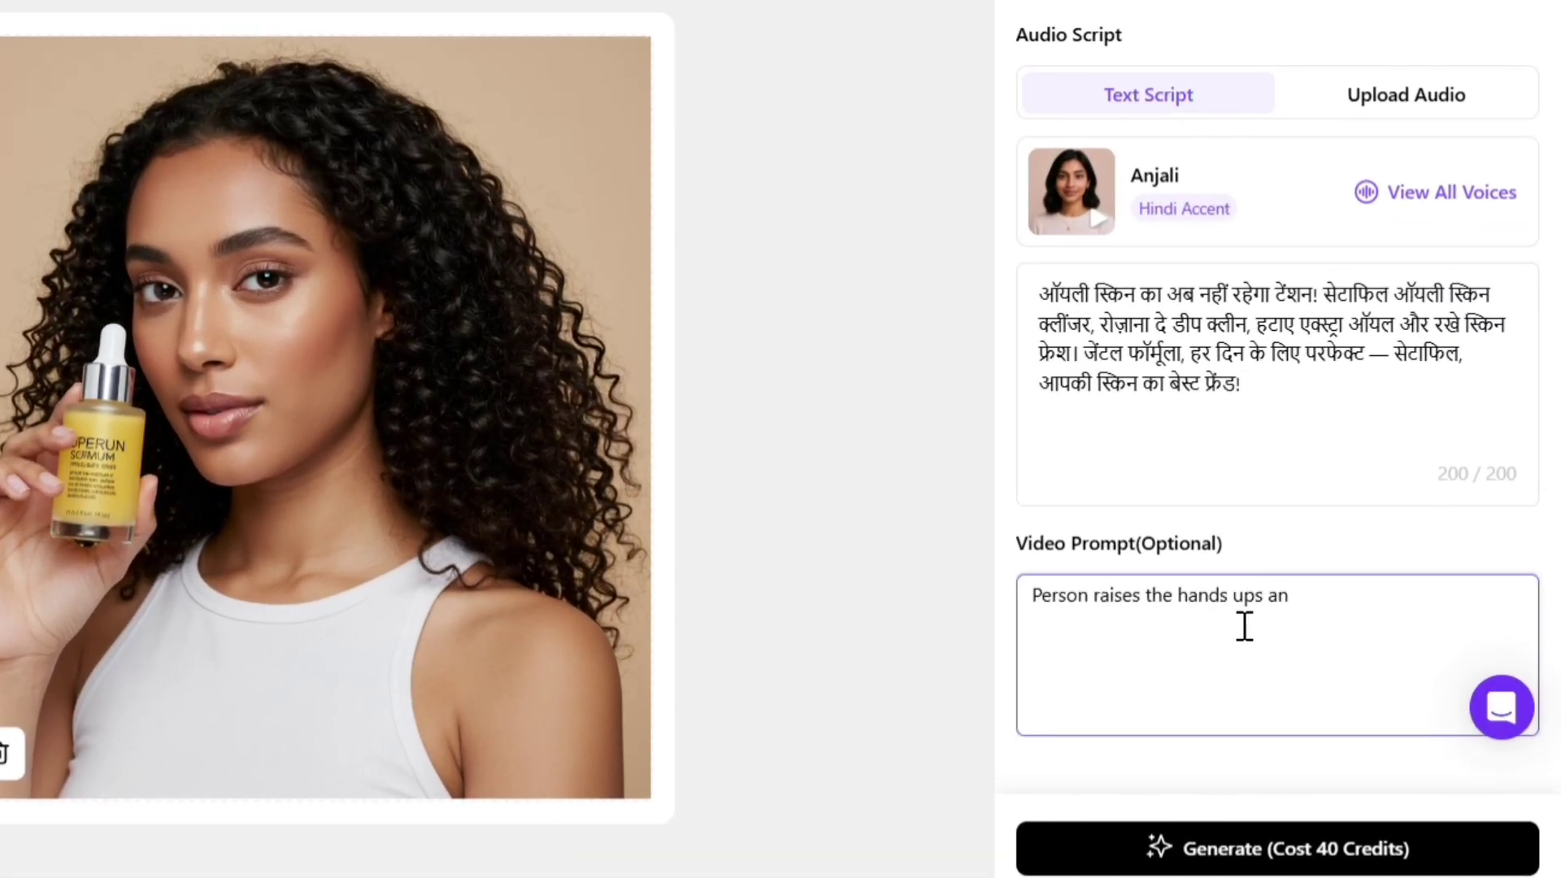
text(d down)
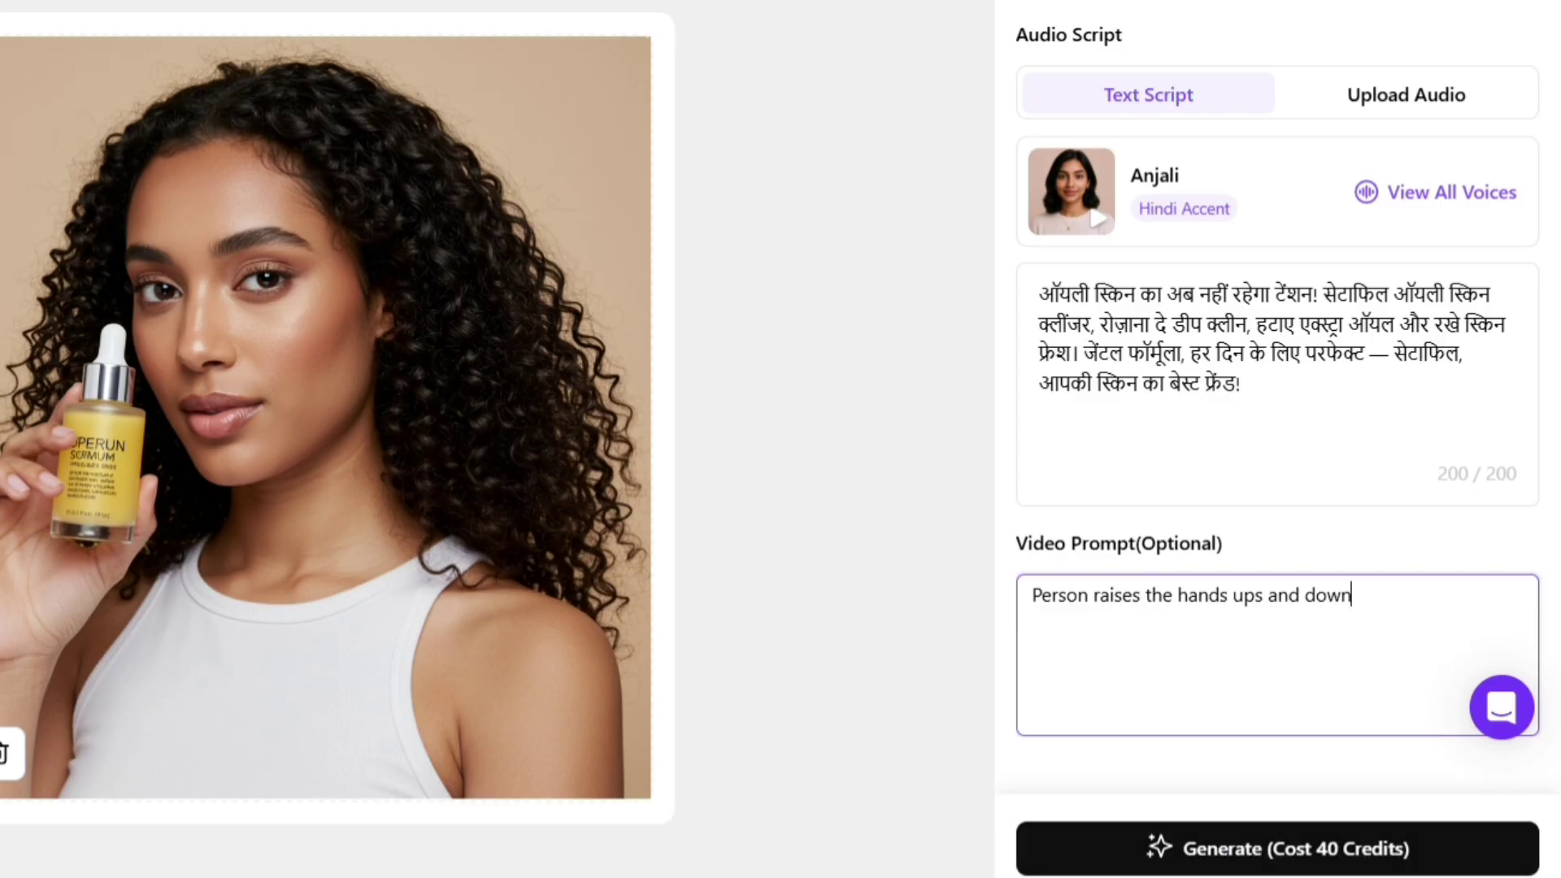
click(1277, 848)
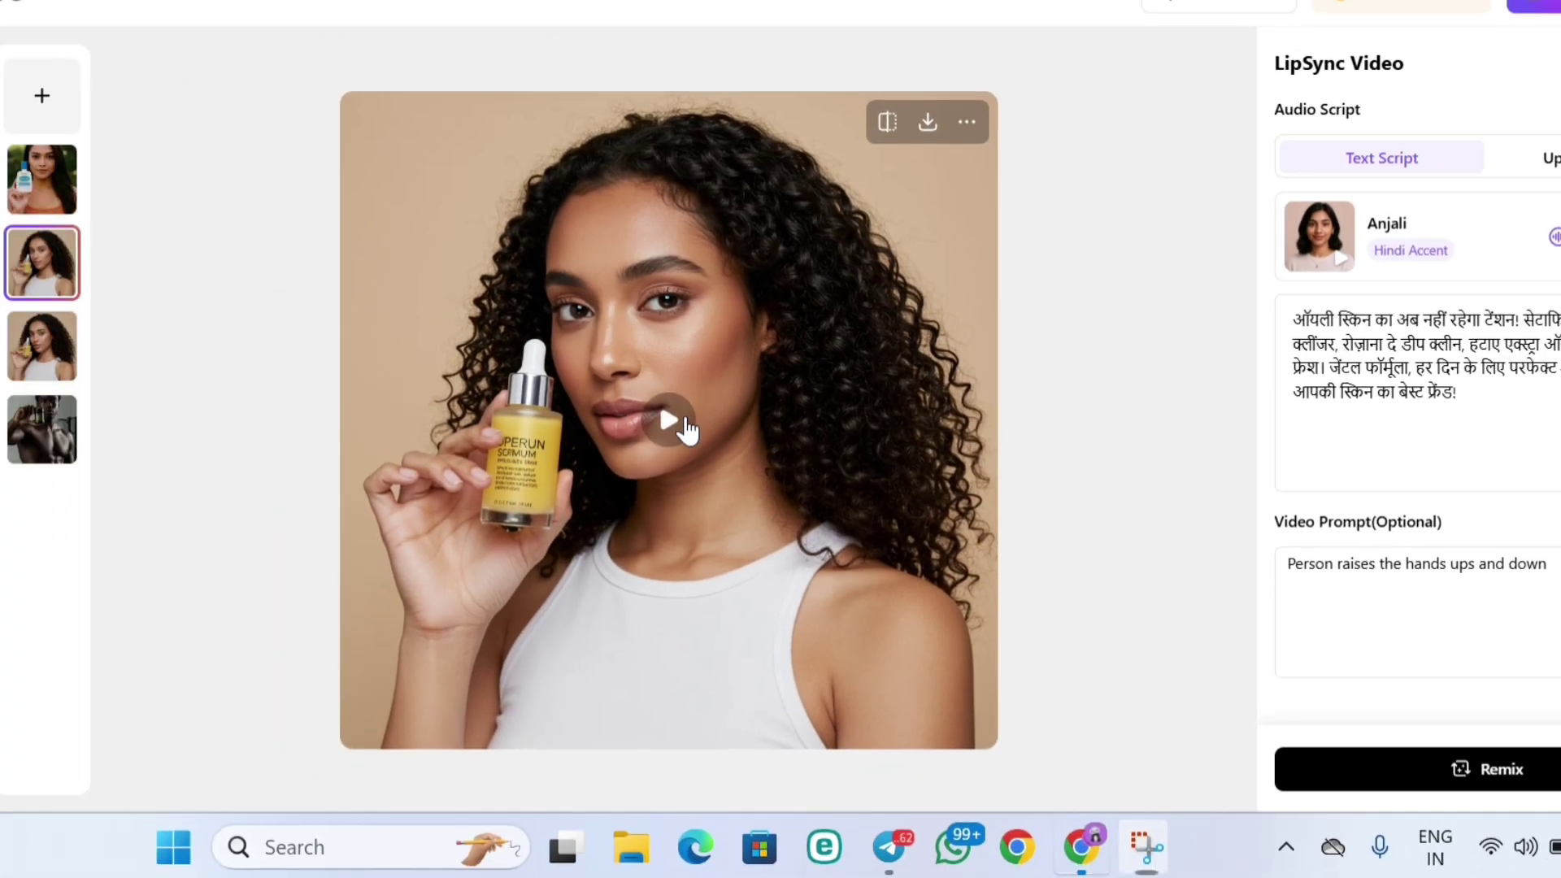
click(325, 403)
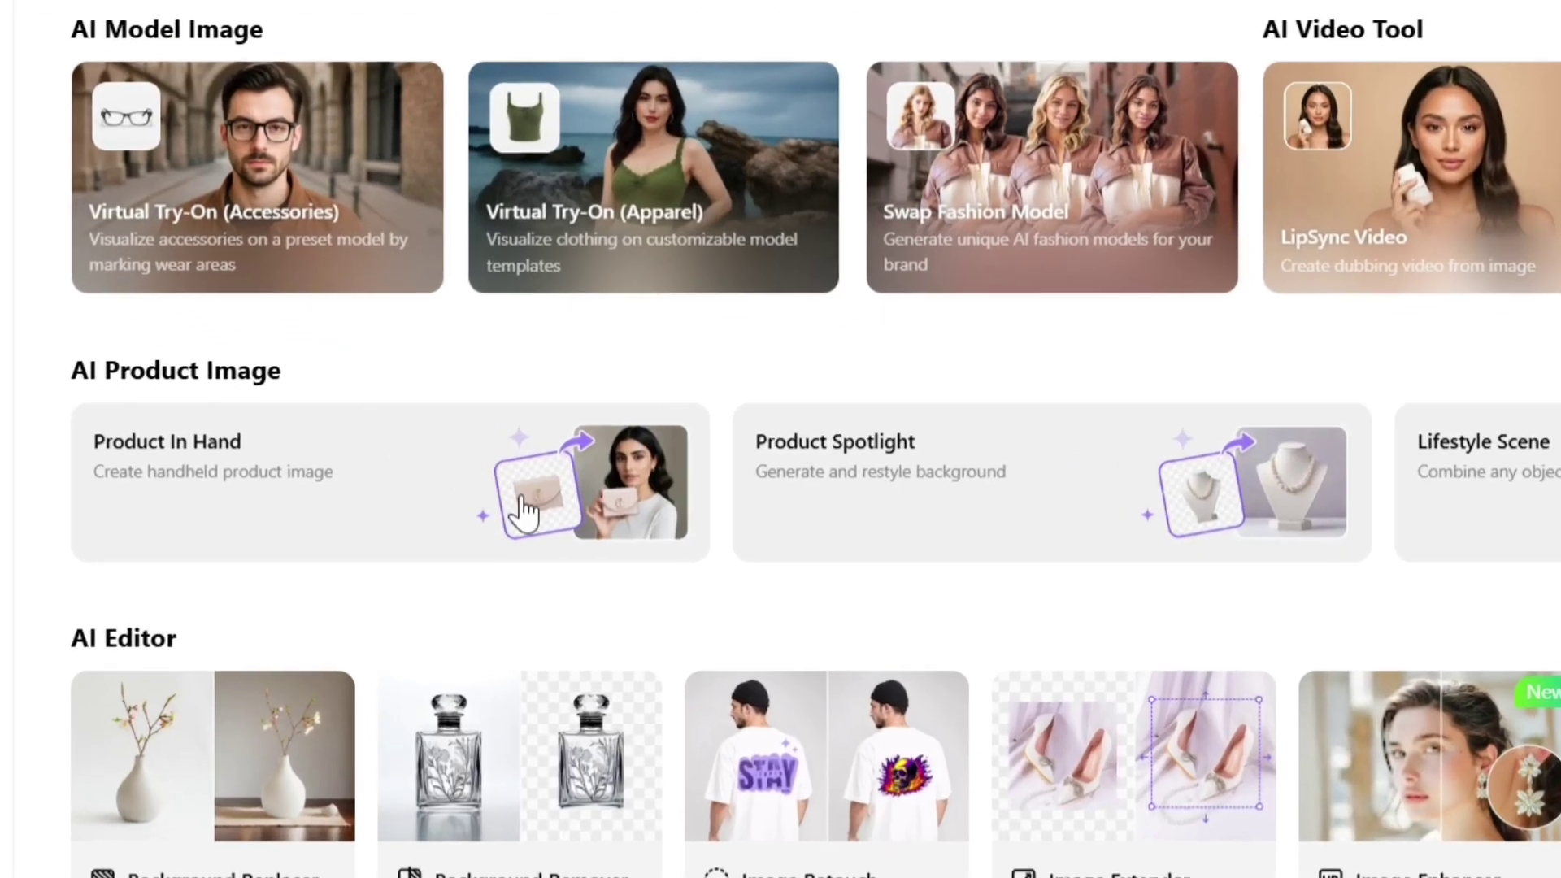
In Product In Hand, choose the orange-top model preset and upload the Cetaphil product image.
click(572, 472)
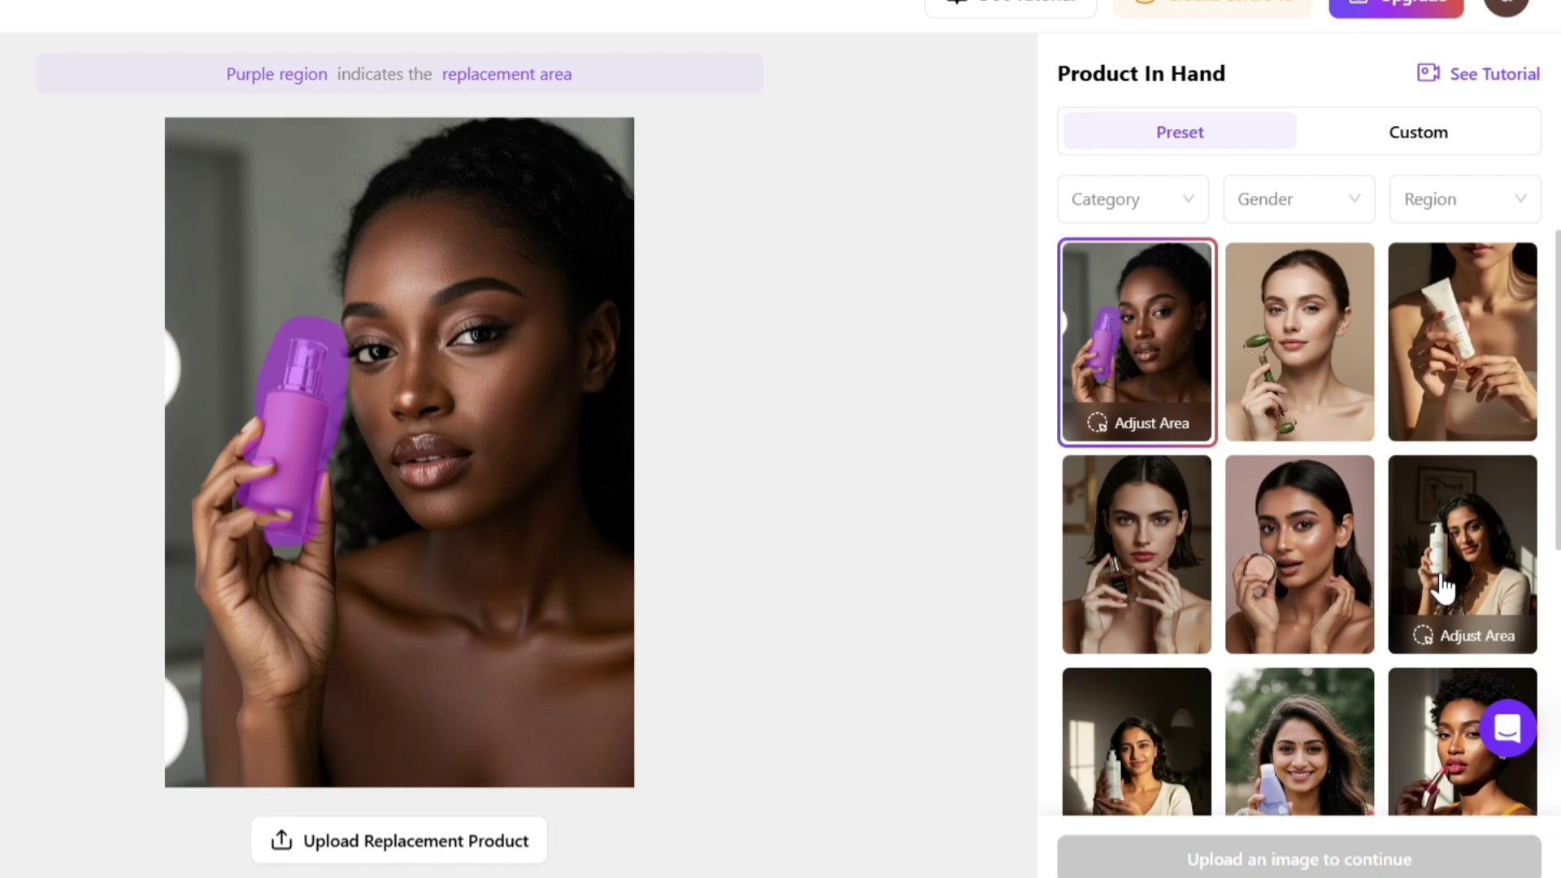
scroll(1443, 587, down, 6)
click(1120, 378)
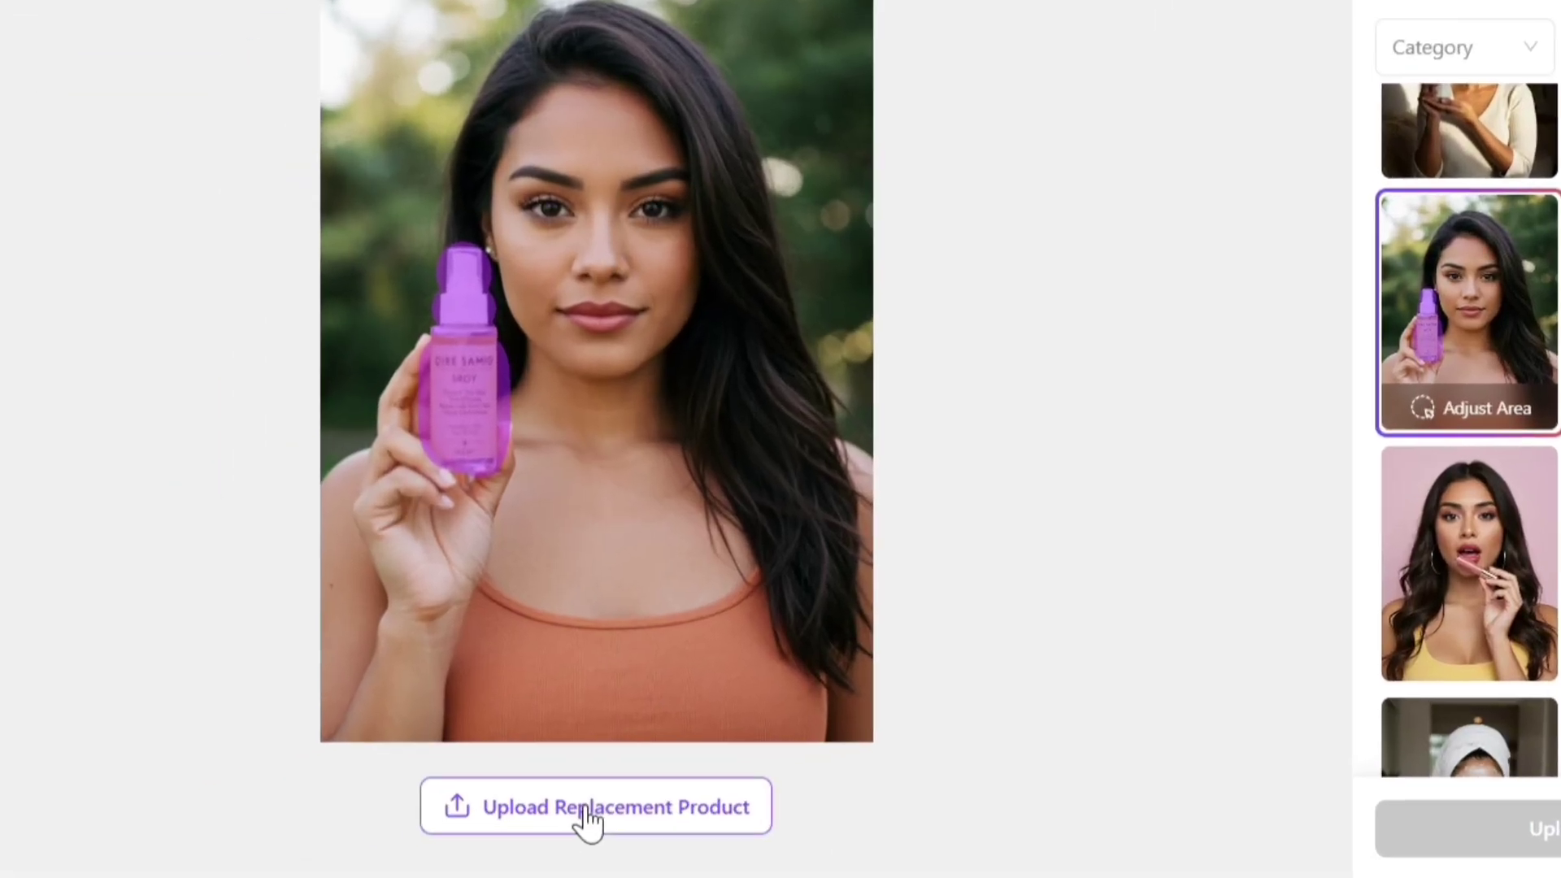
click(388, 841)
click(580, 689)
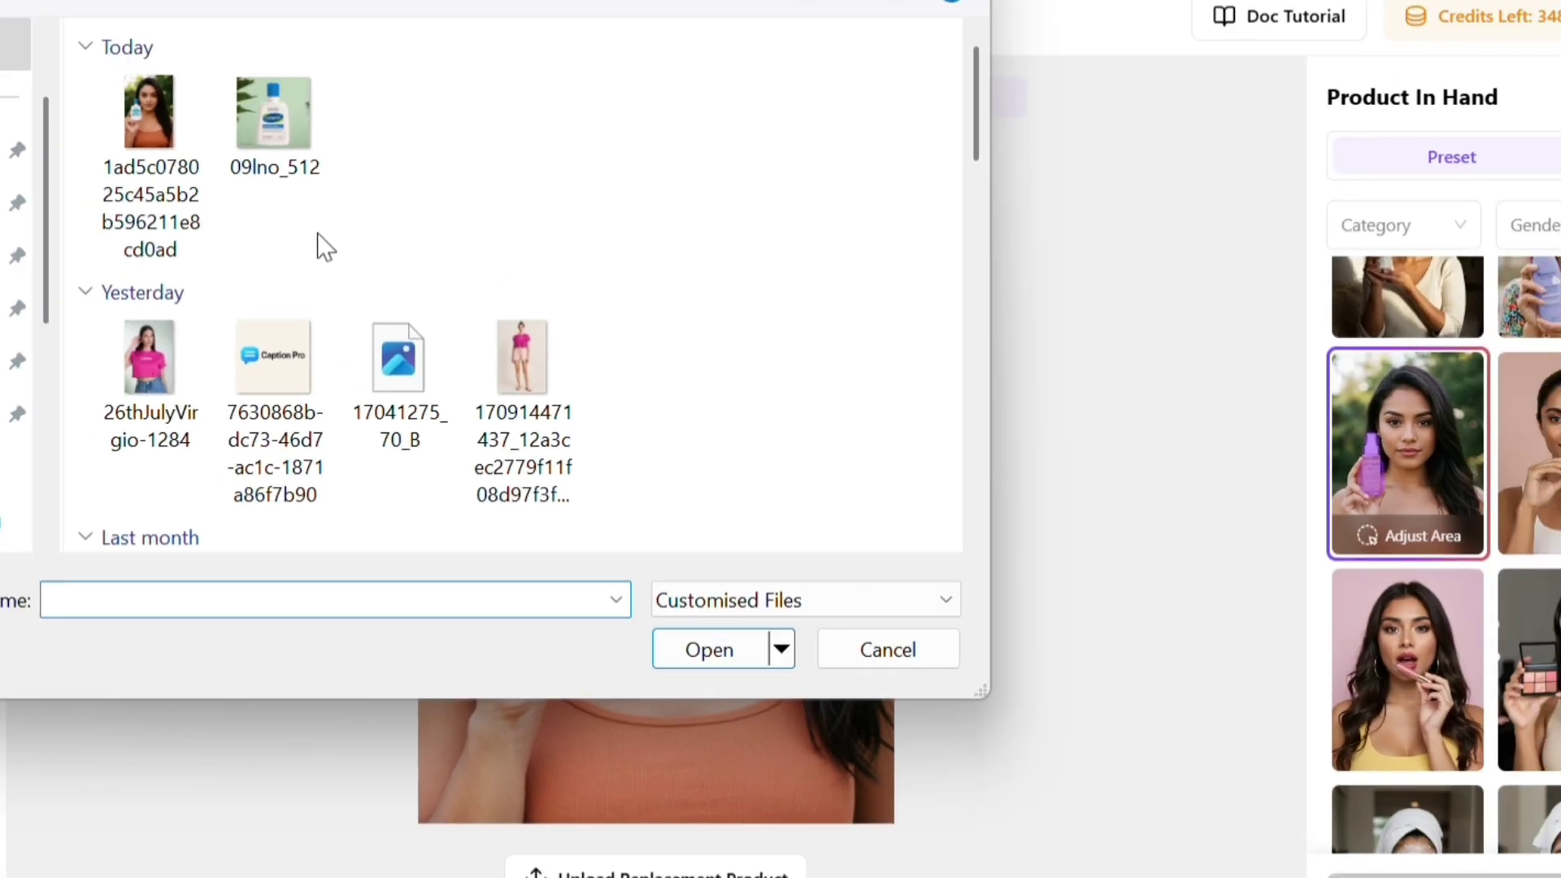
key(Escape)
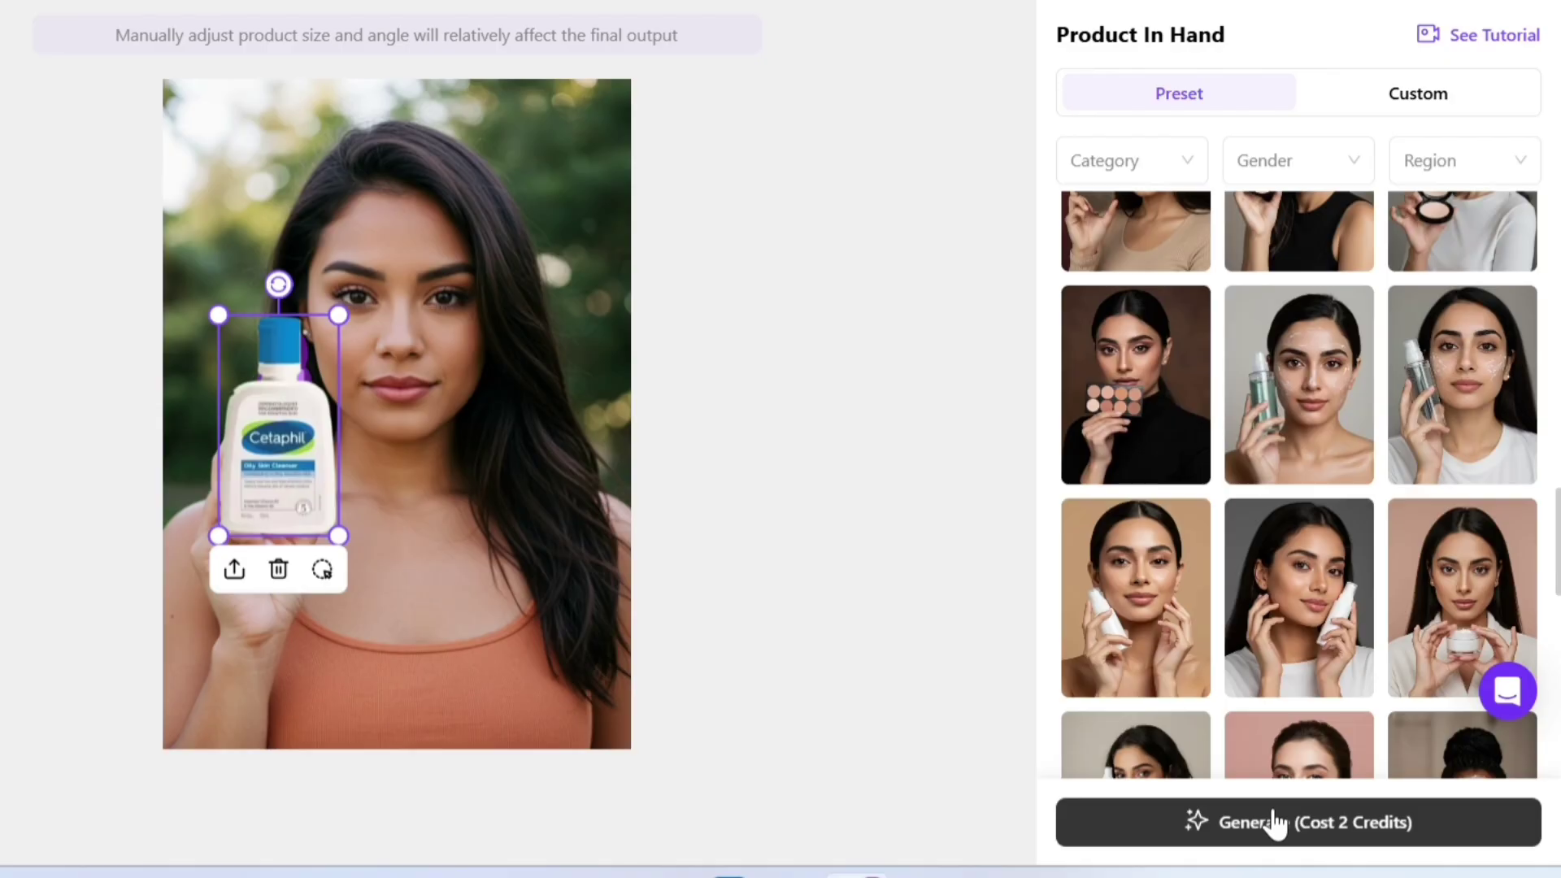
Generate the two product-in-hand images and preview the second one.
click(1272, 821)
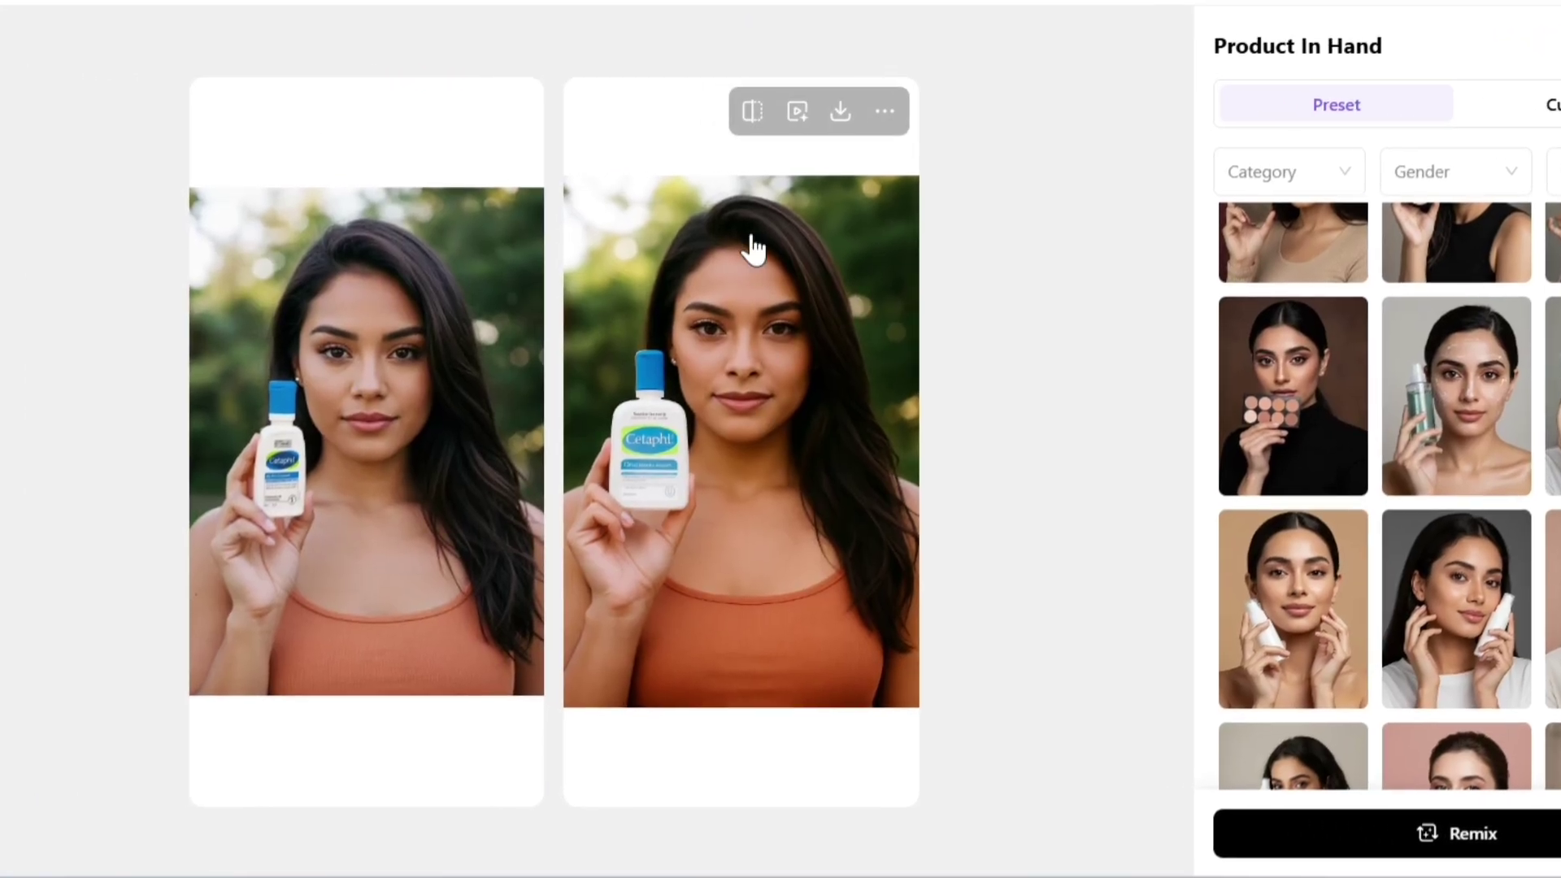
click(772, 347)
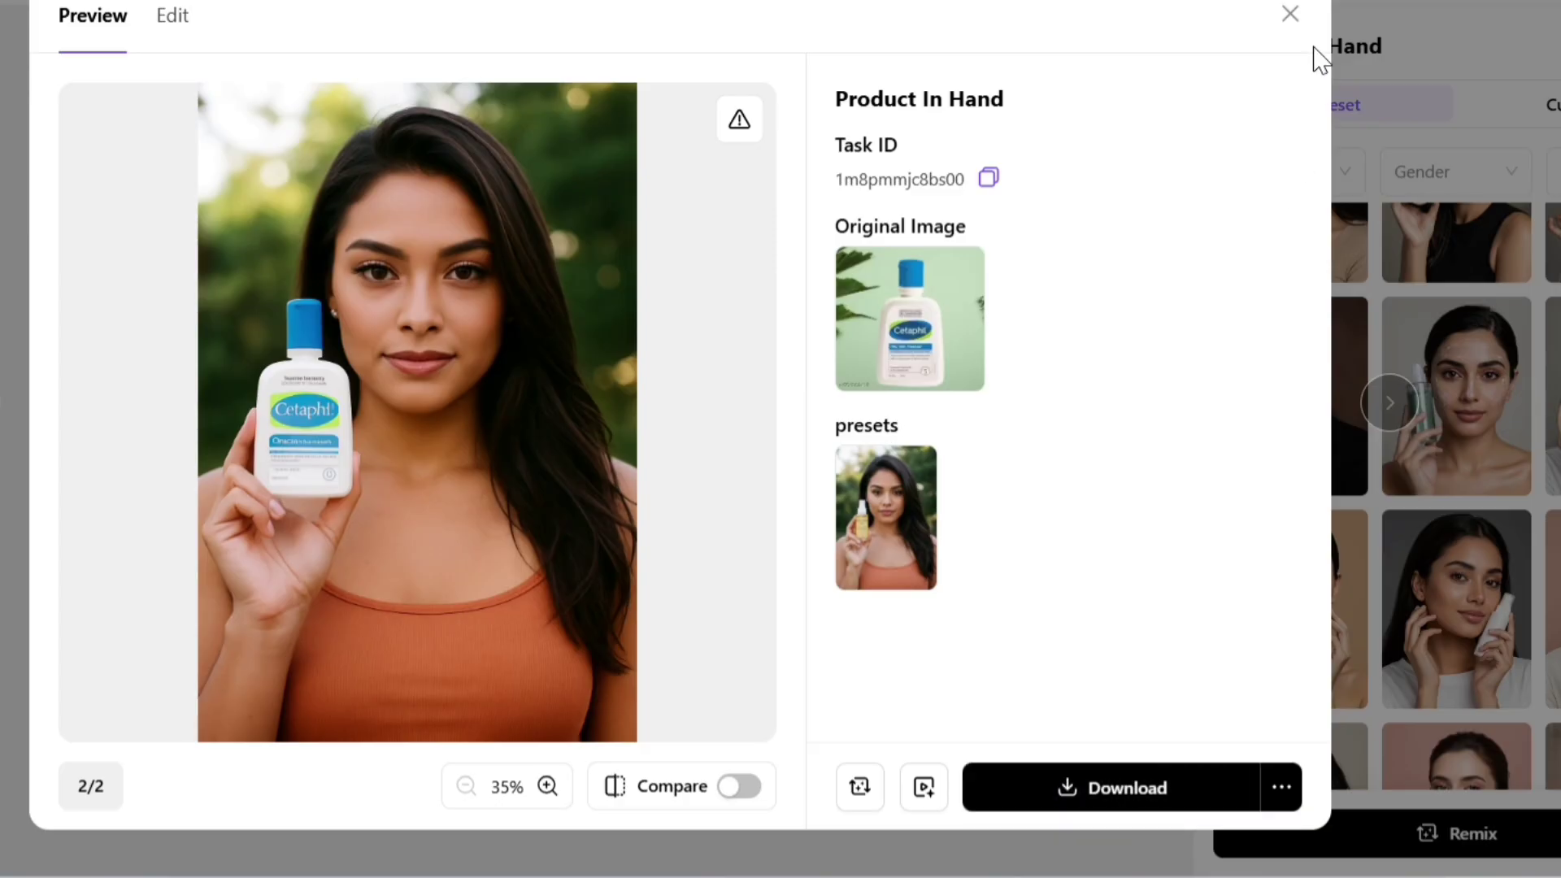
click(1290, 14)
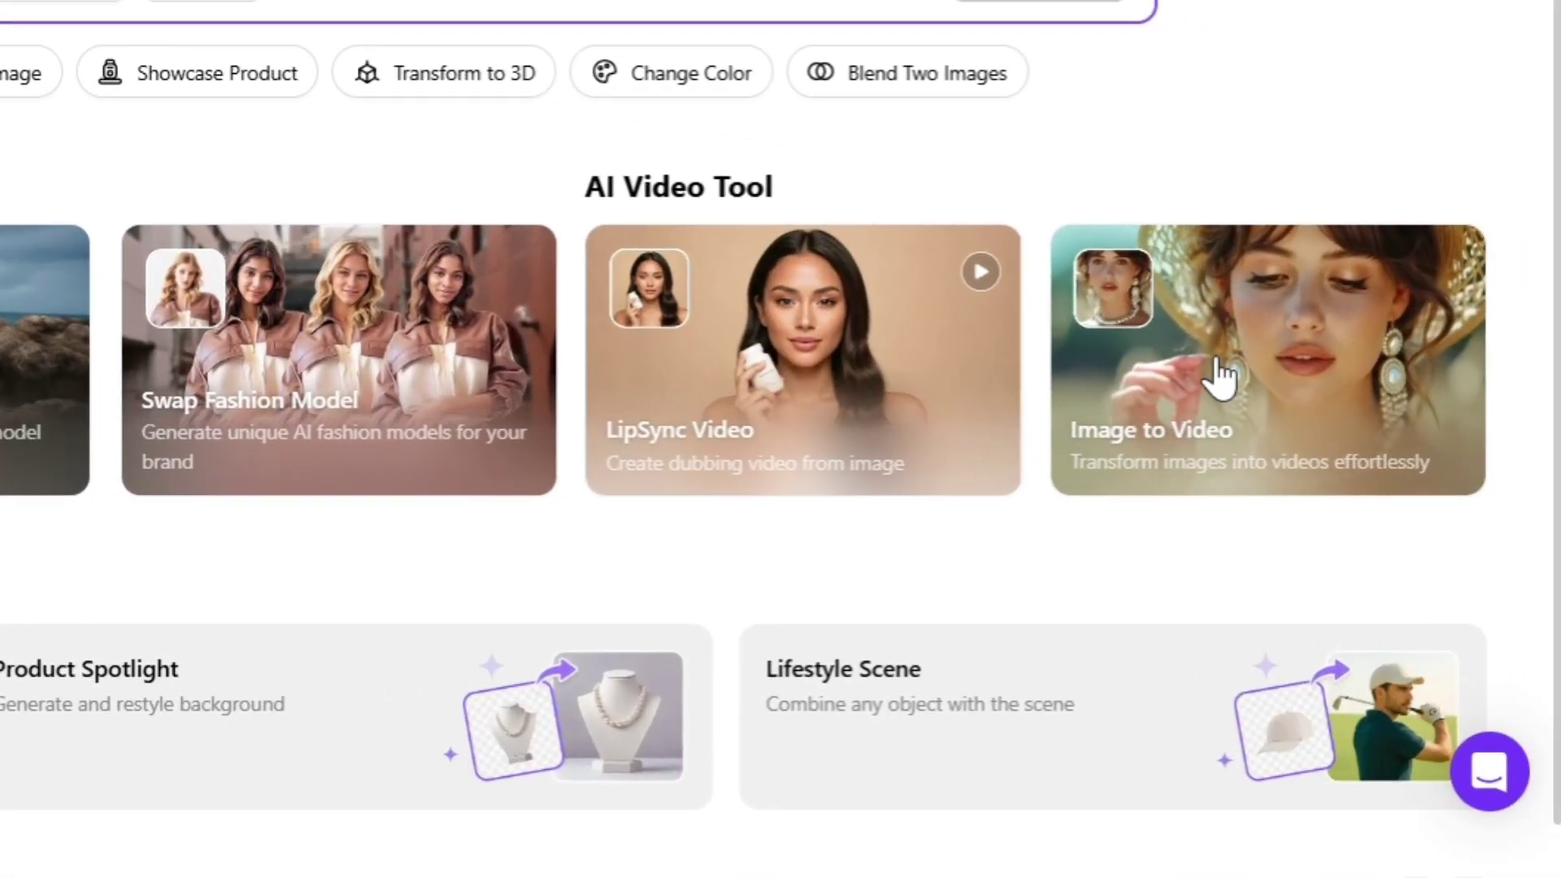
Generate a 10-second Image to Video clip of the perfume-in-water sample with audio, and preview it for download.
click(853, 417)
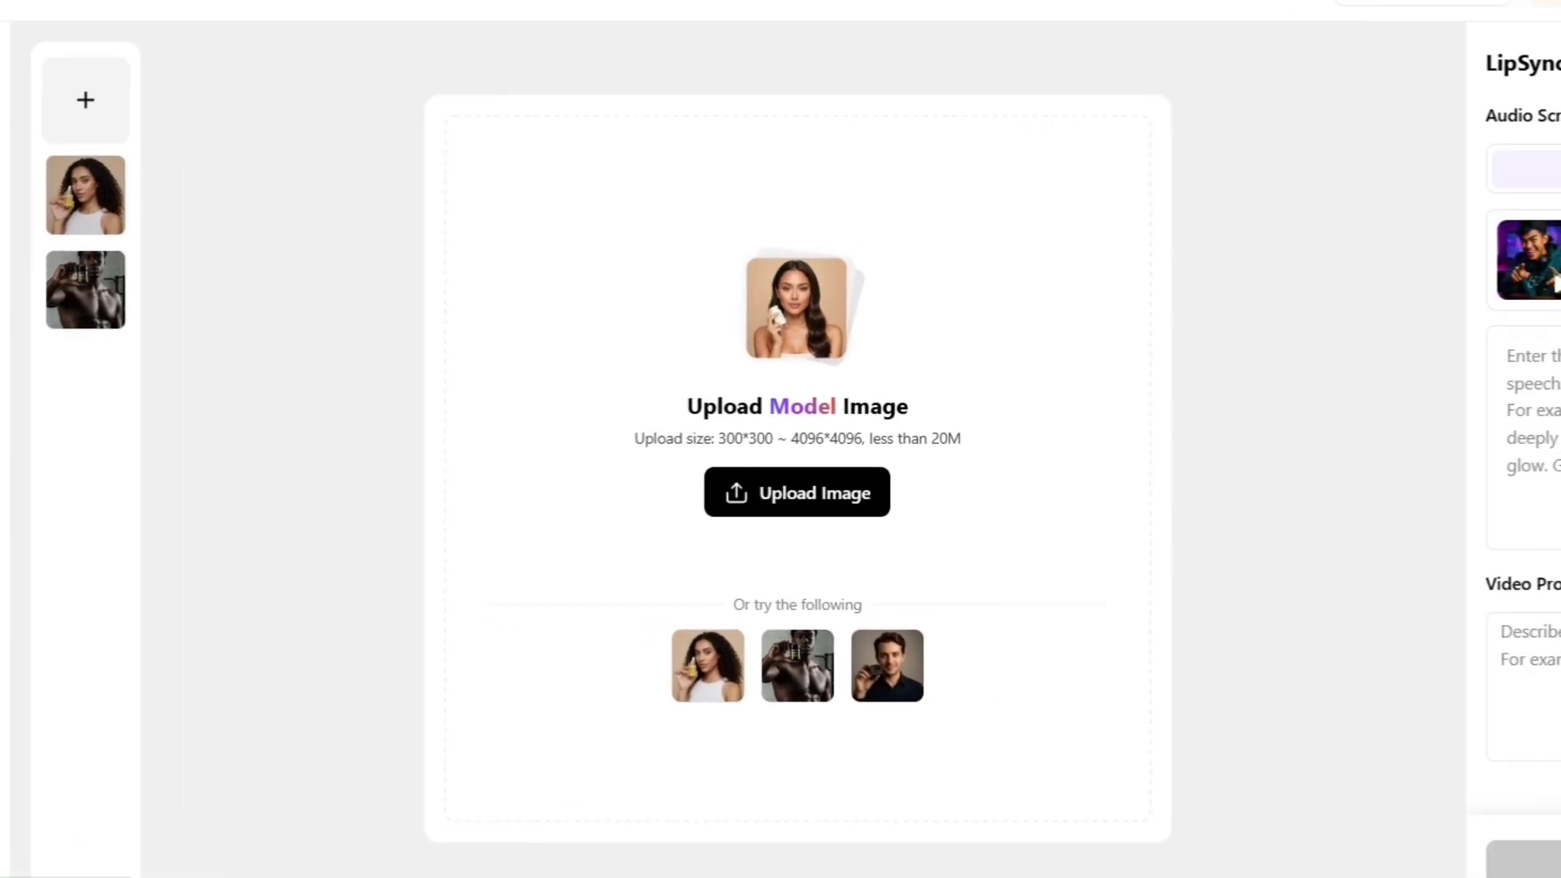
click(87, 230)
click(376, 708)
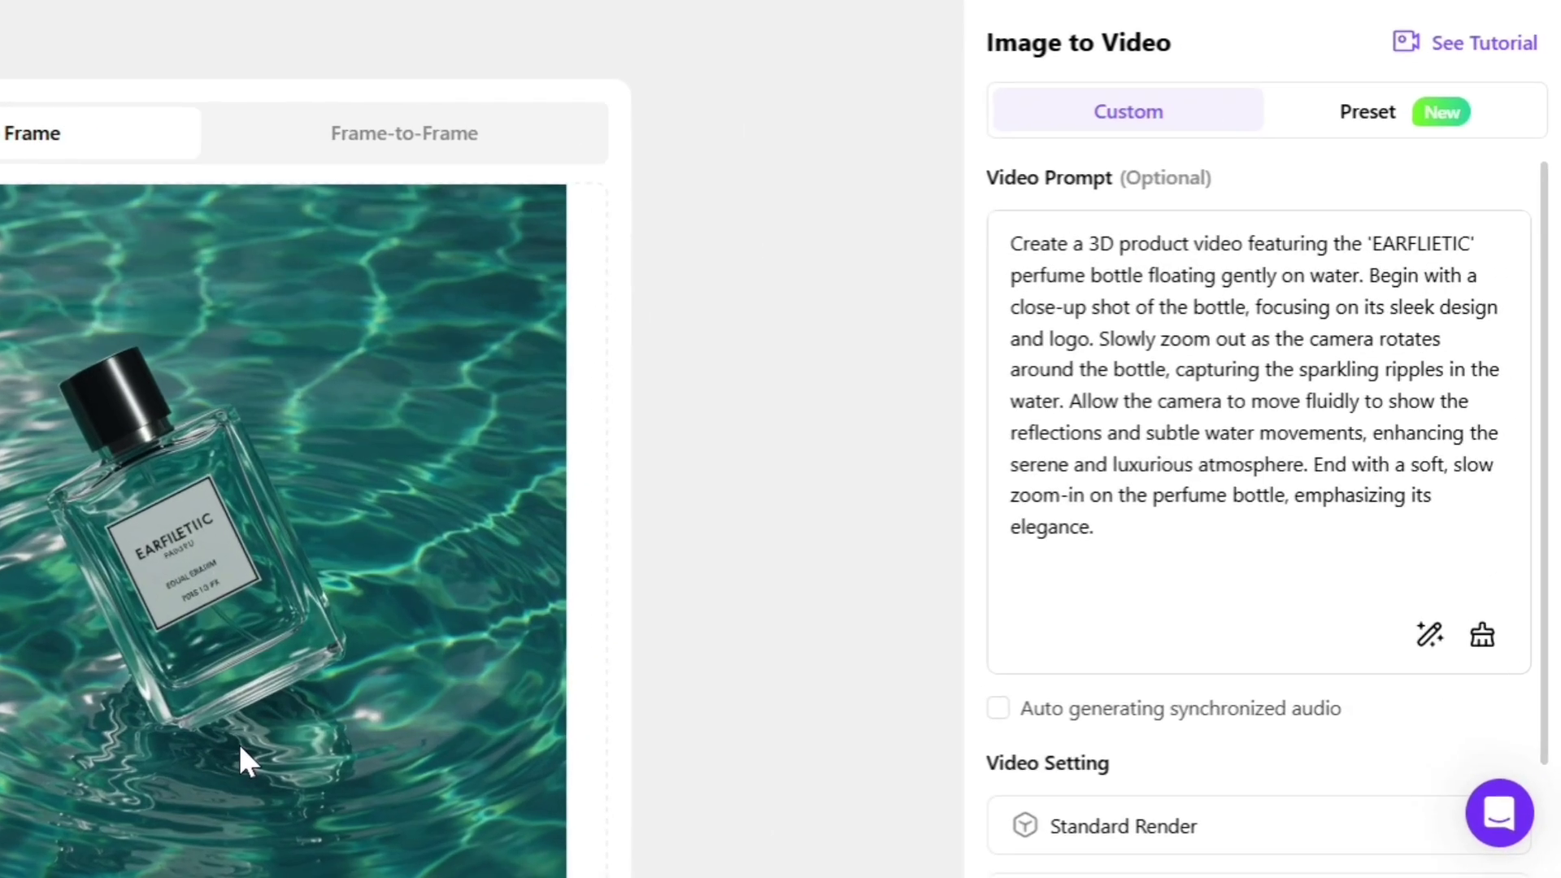
scroll(1073, 624, down, 2)
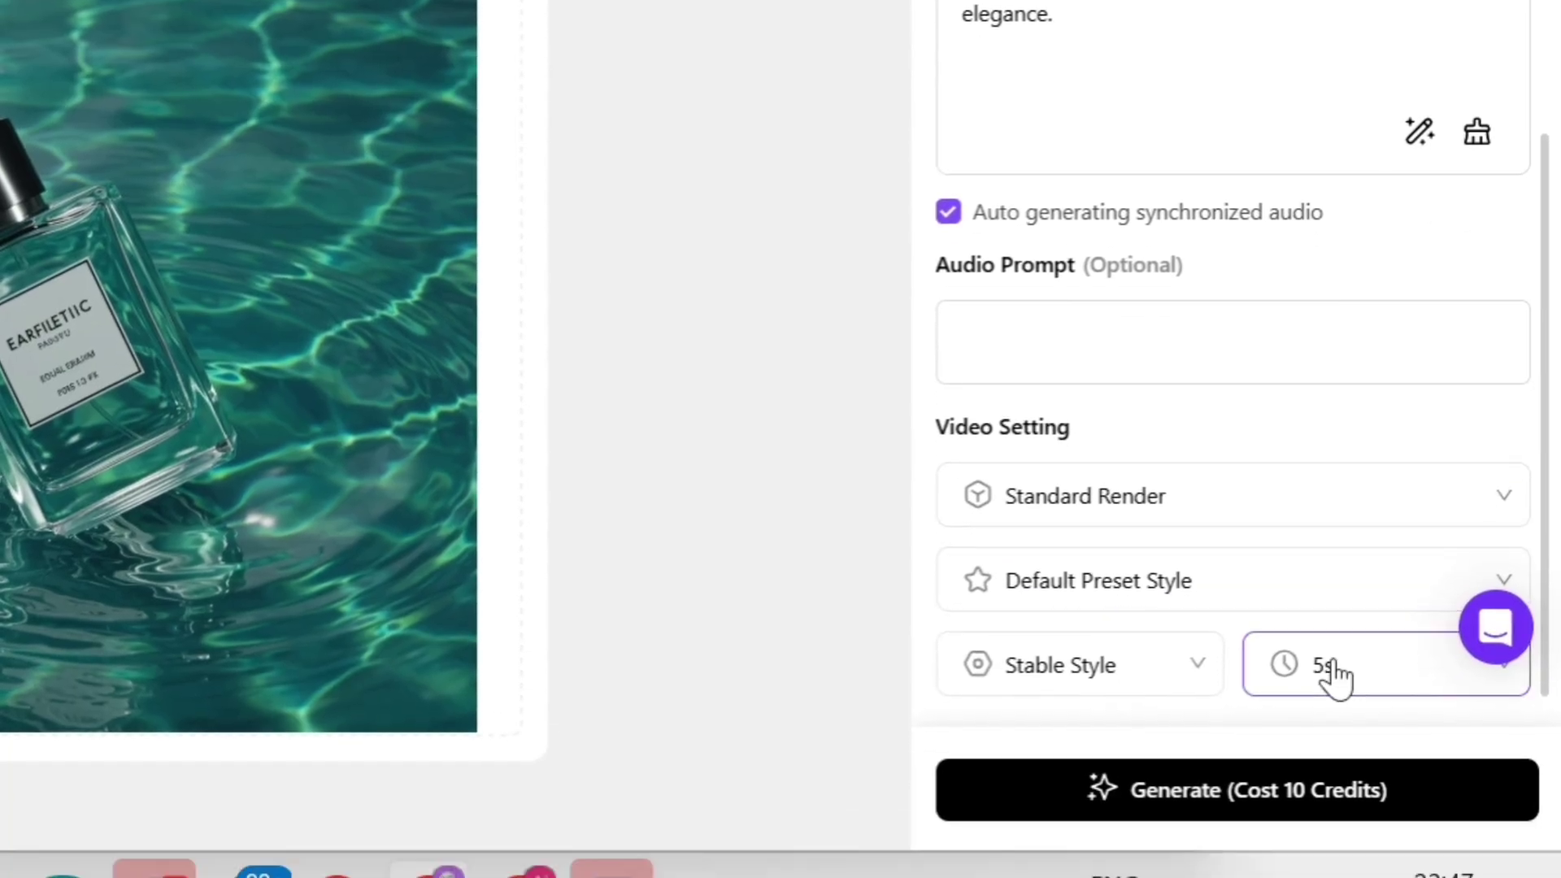
click(1325, 602)
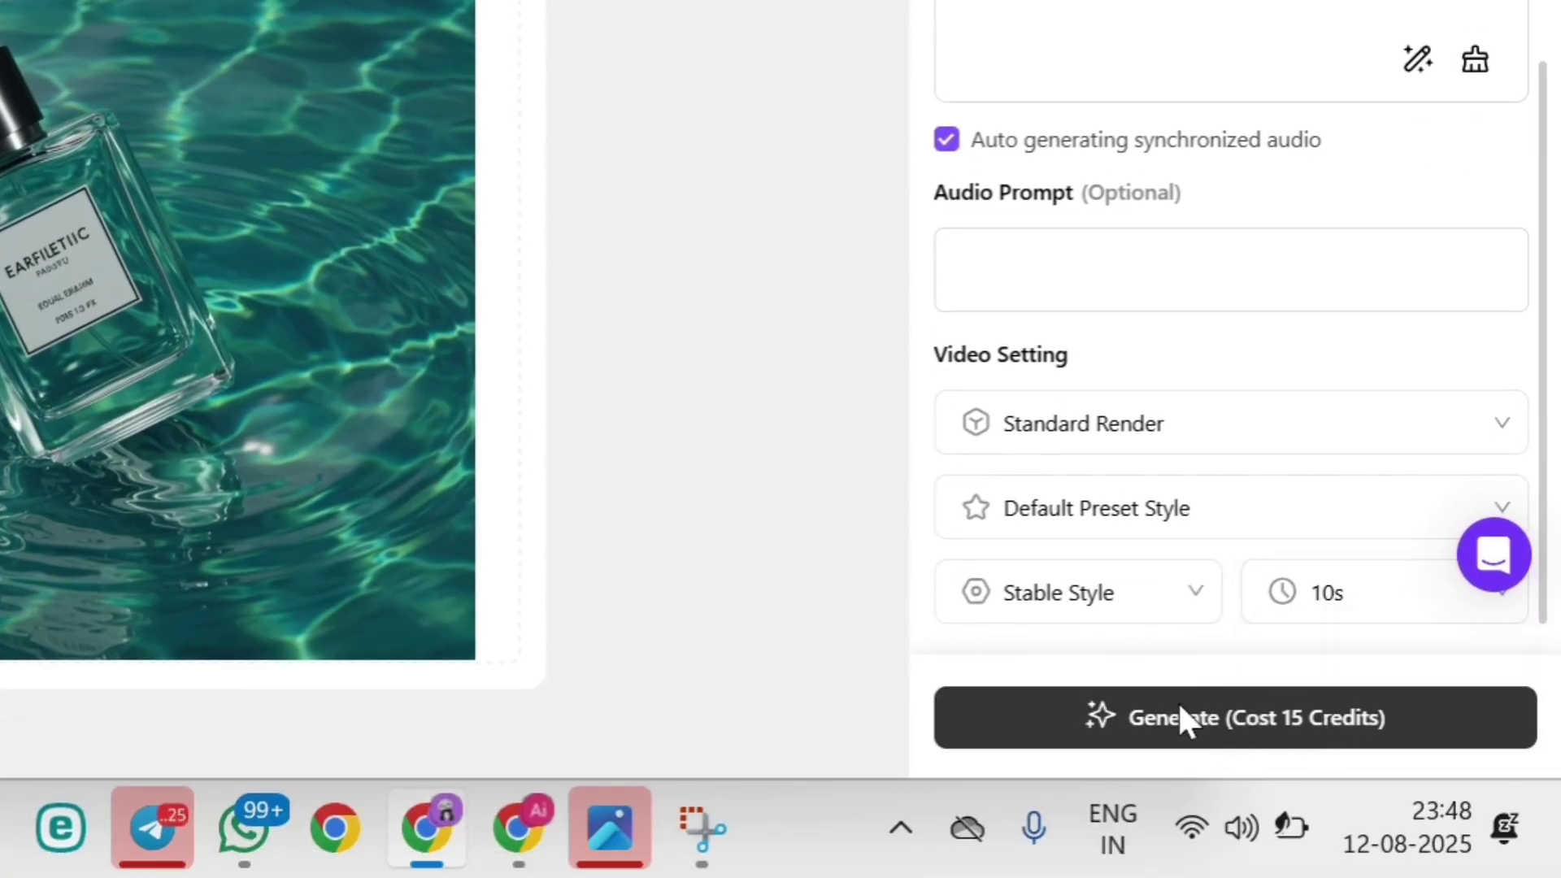
click(1178, 705)
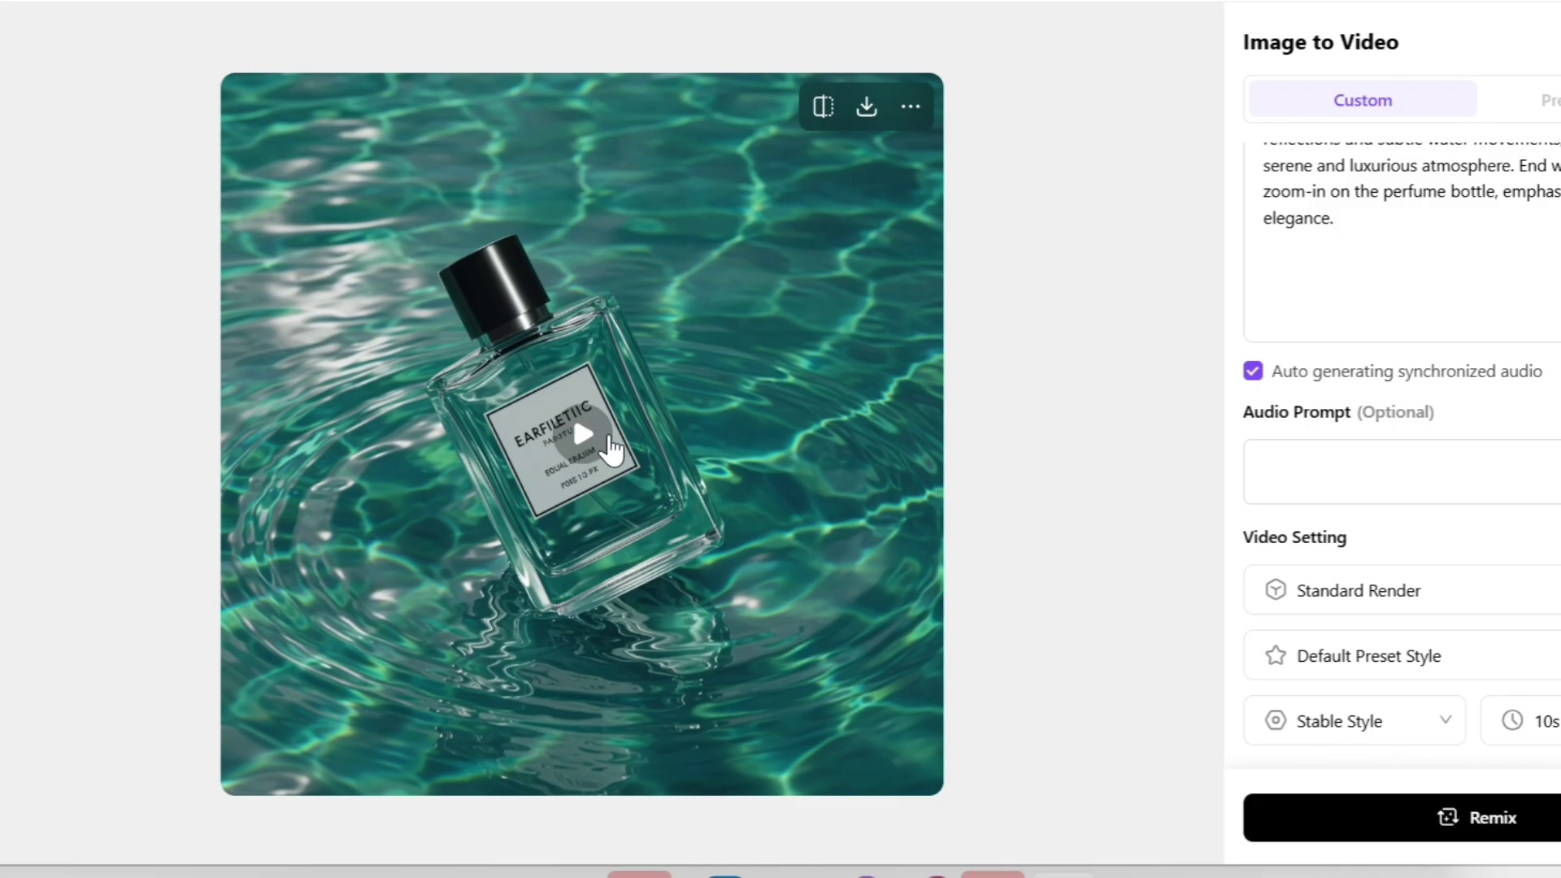
click(606, 453)
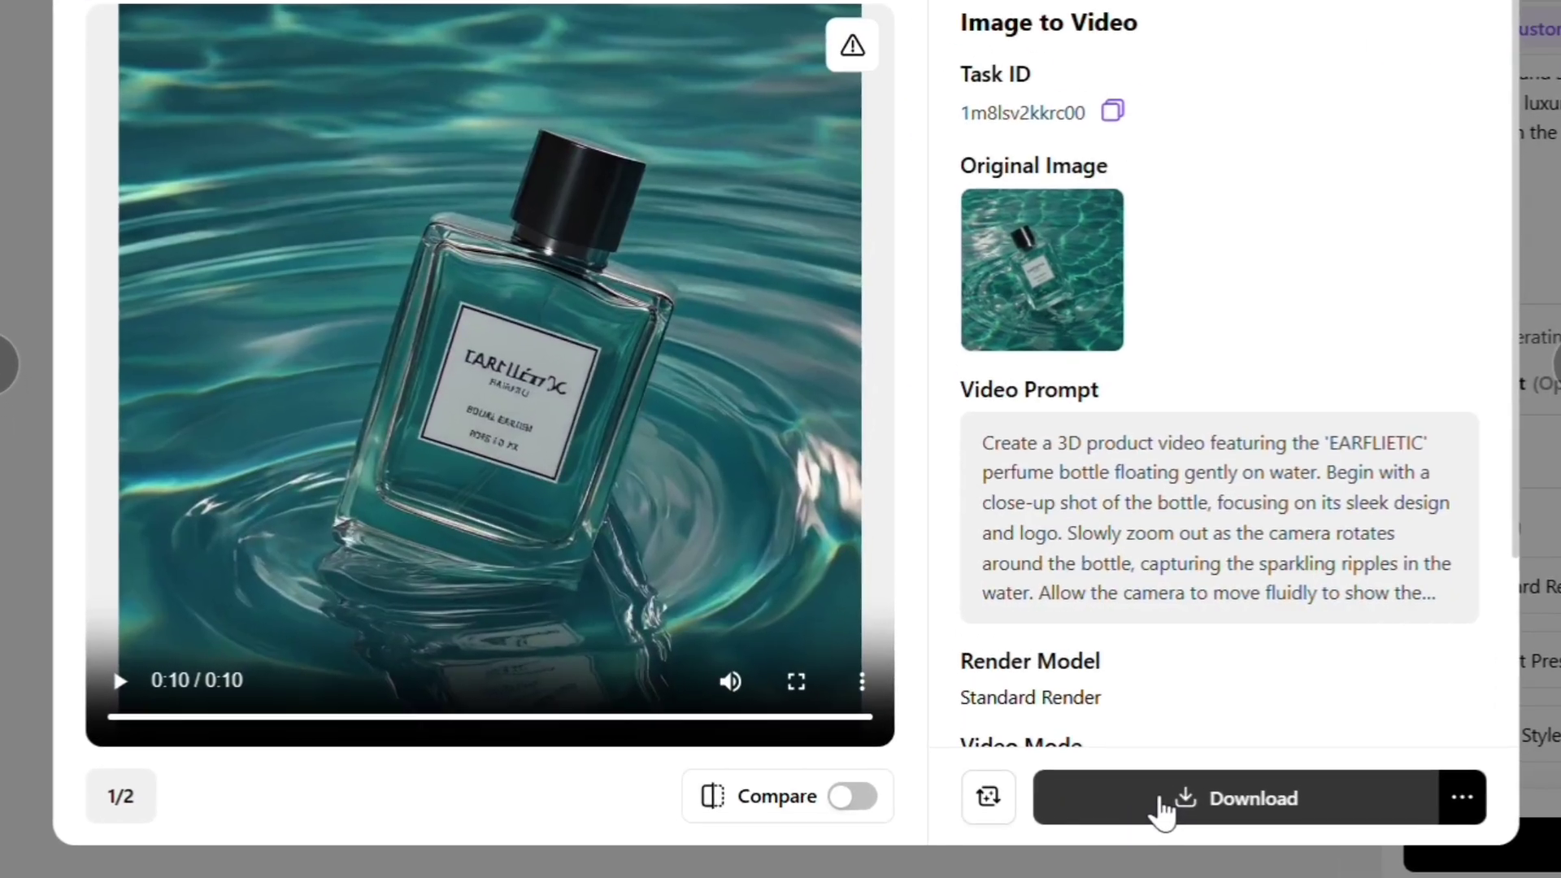
click(1028, 774)
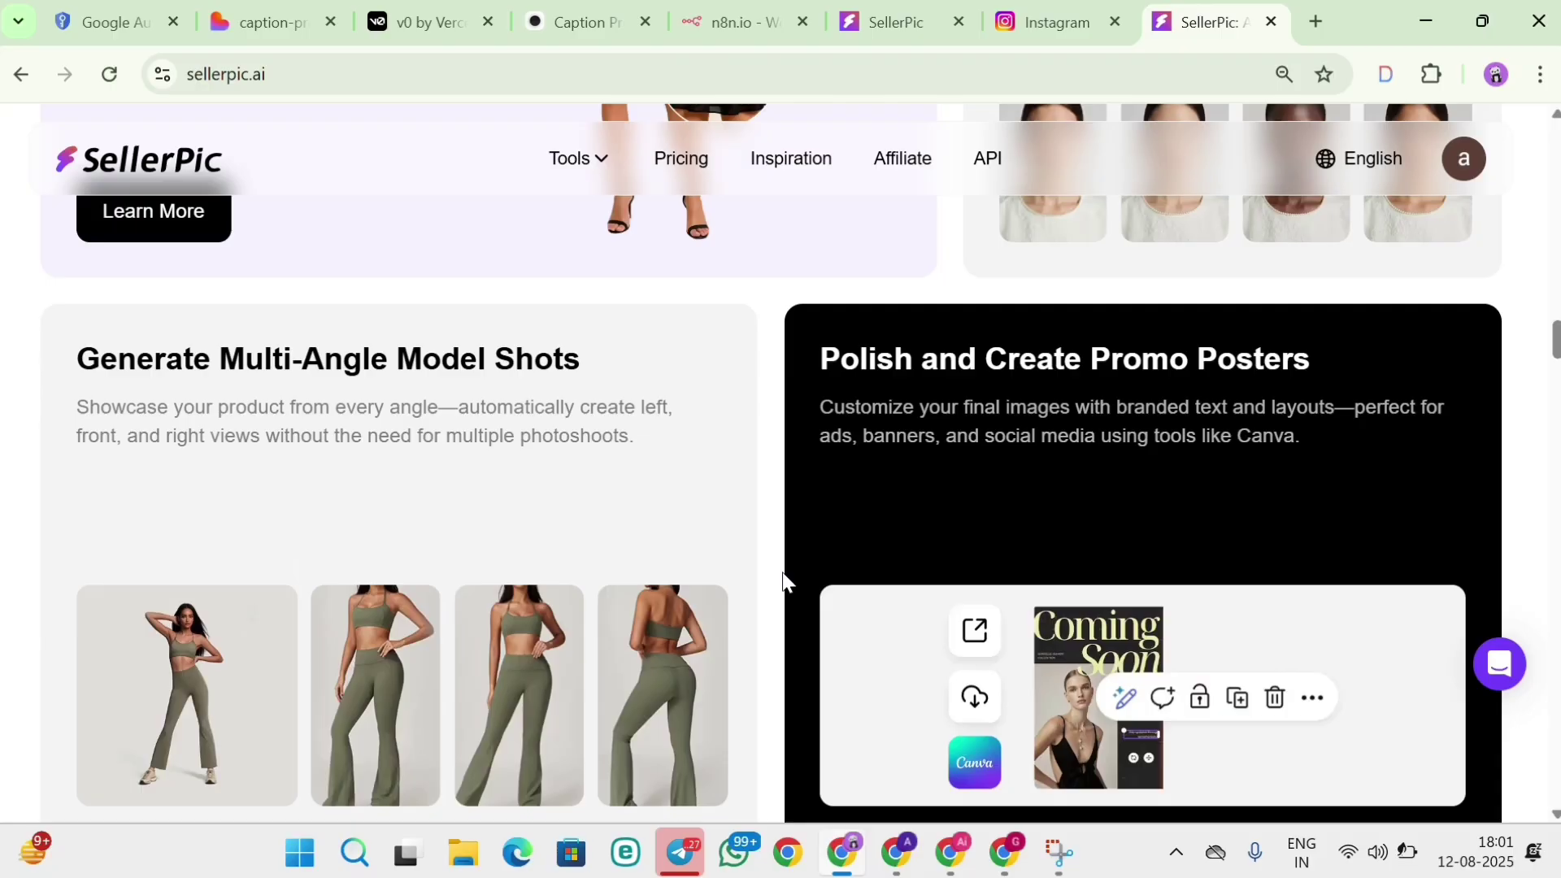
scroll(785, 580, up, 6)
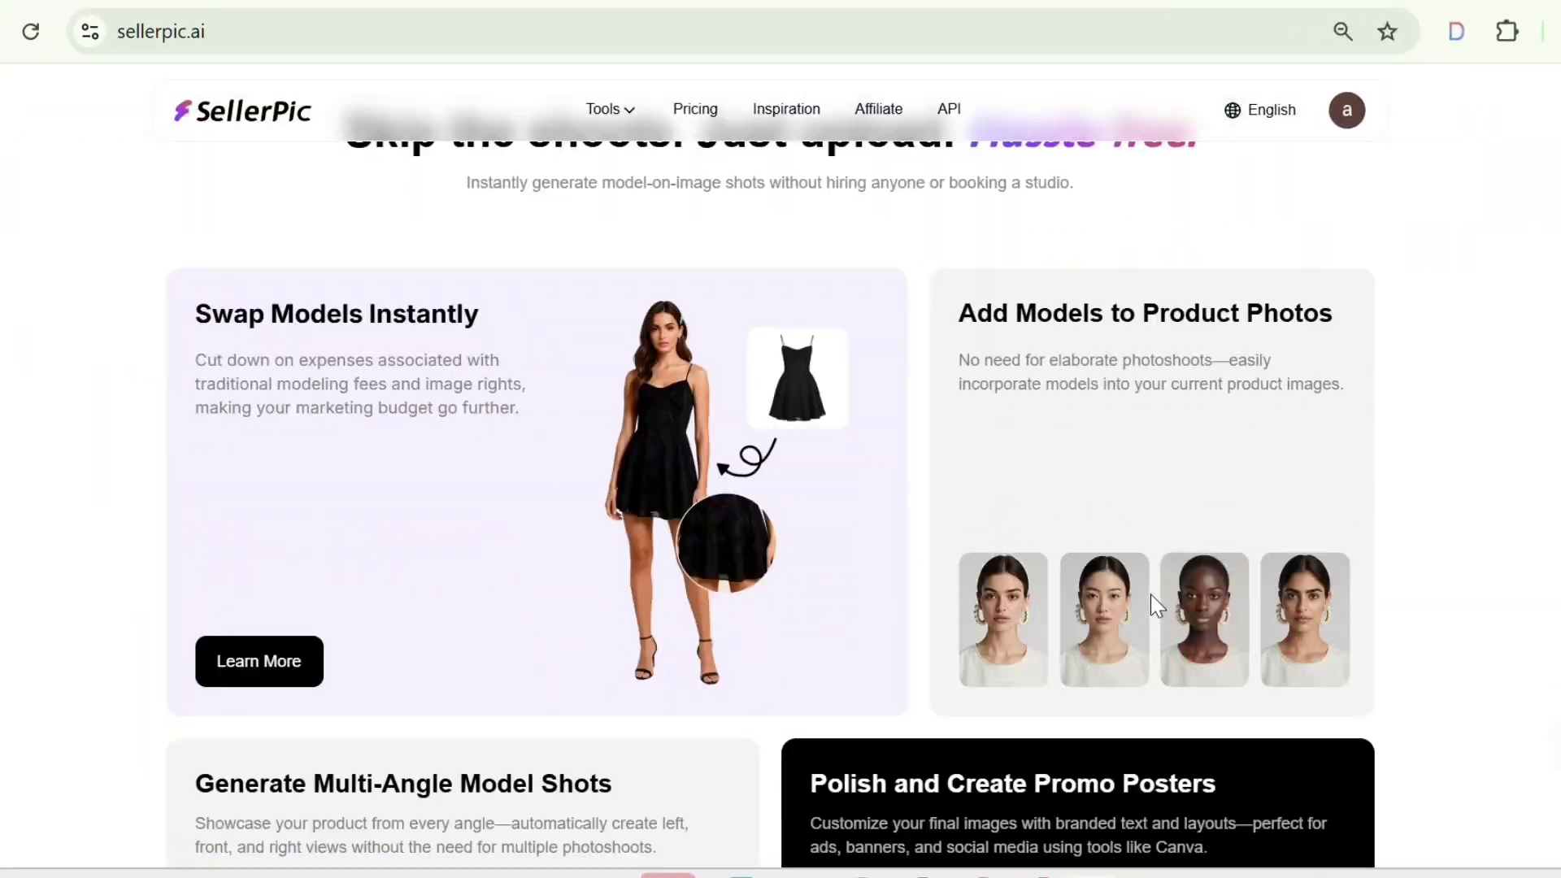
scroll(1151, 596, down, 2)
scroll(1151, 596, up, 2)
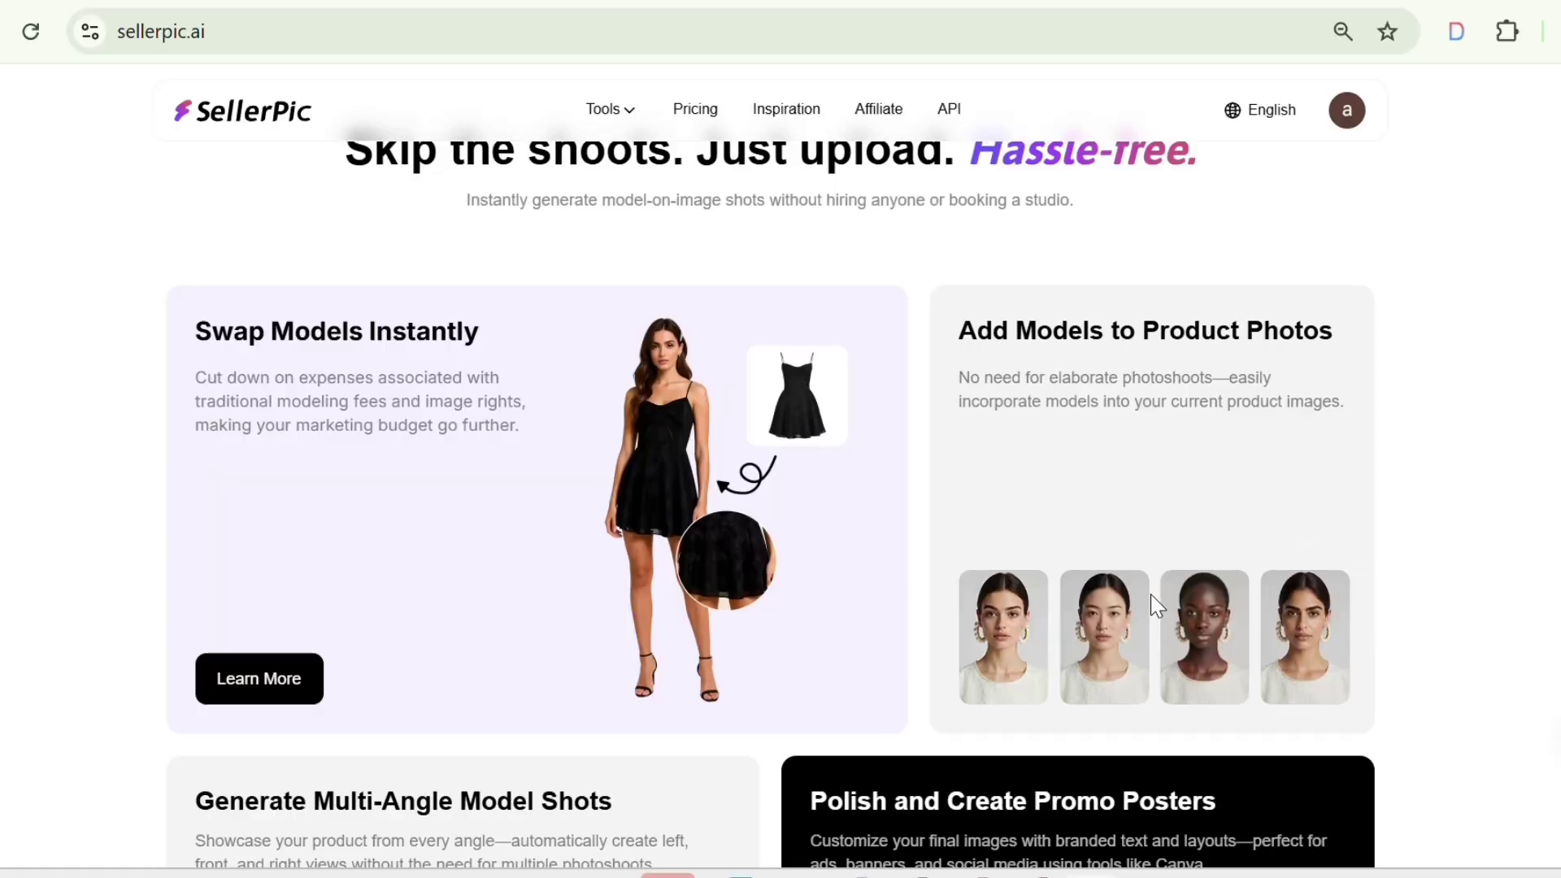
Zoom the sellerpic.ai page in twice with Ctrl+Plus and return to the top headline.
scroll(1149, 594, down, 8)
scroll(1151, 600, up, 4)
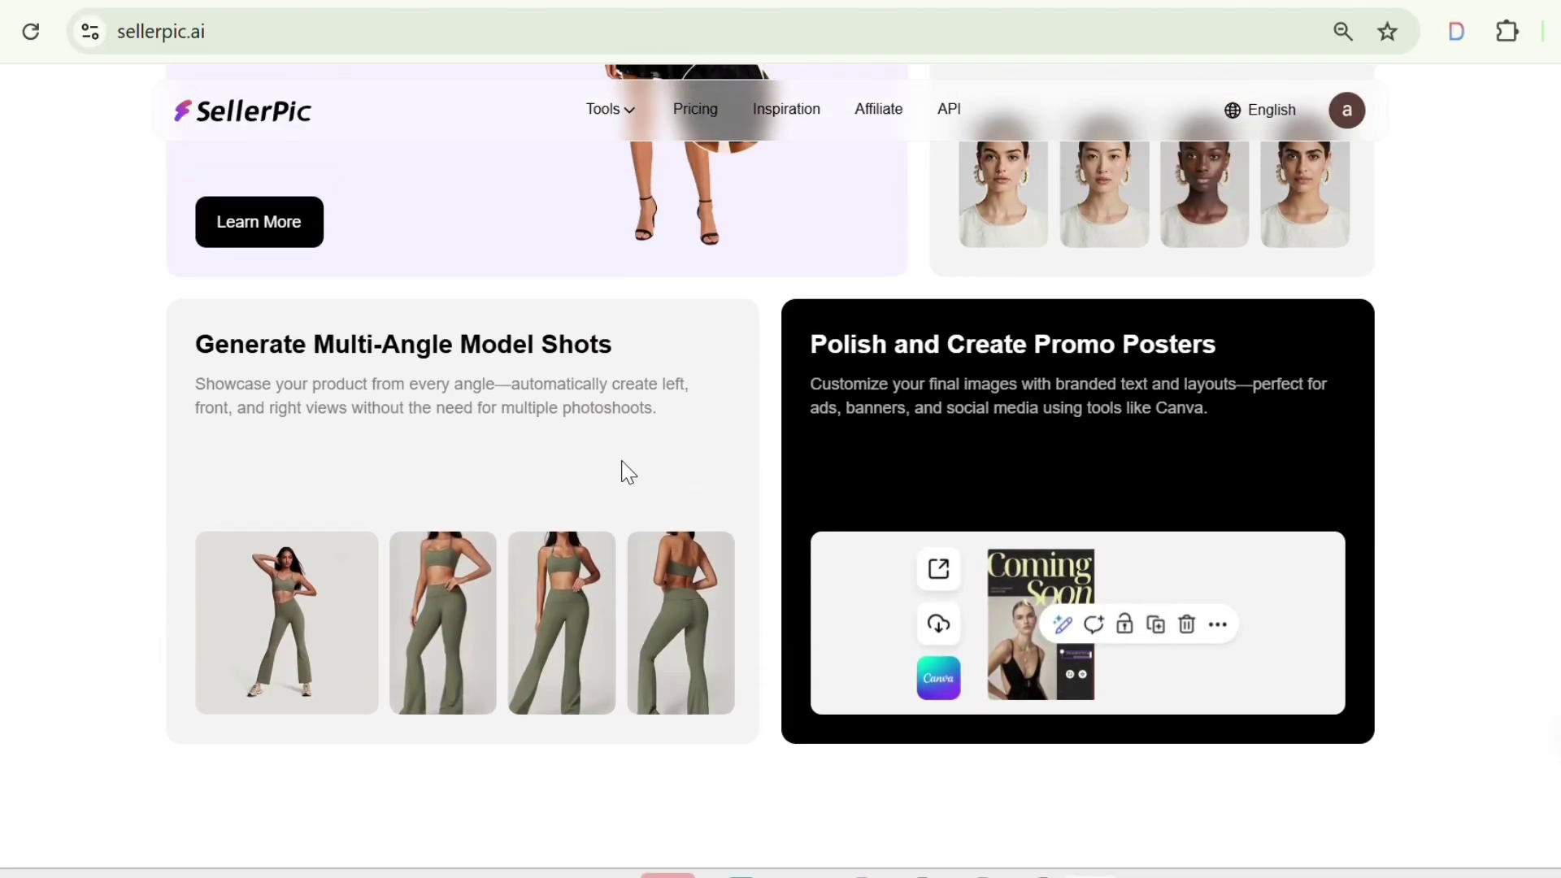
key(ctrl+plus)
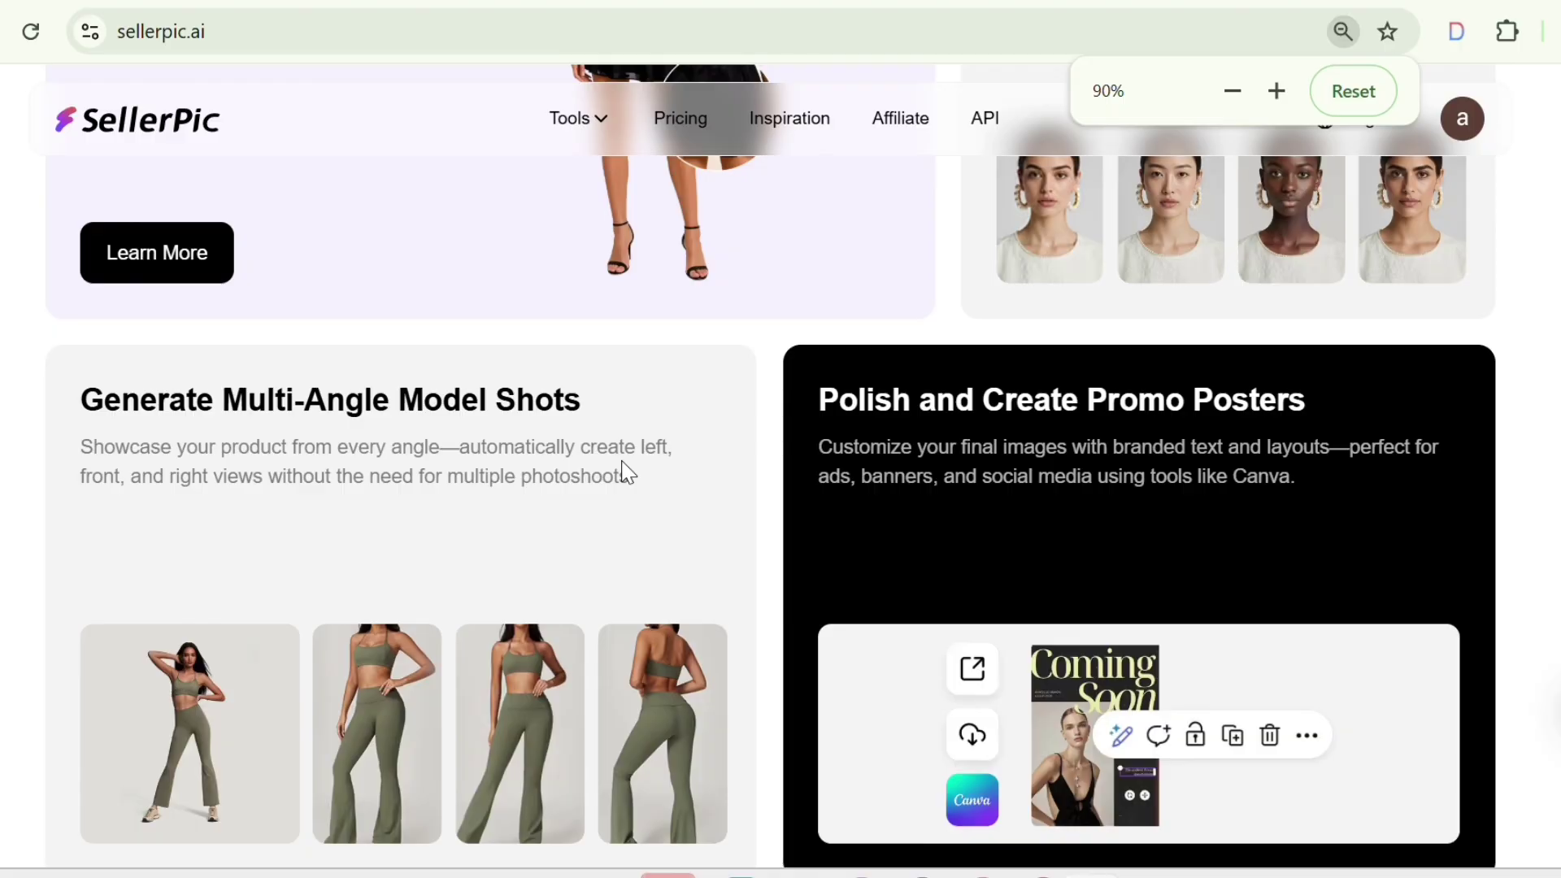
key(ctrl+plus)
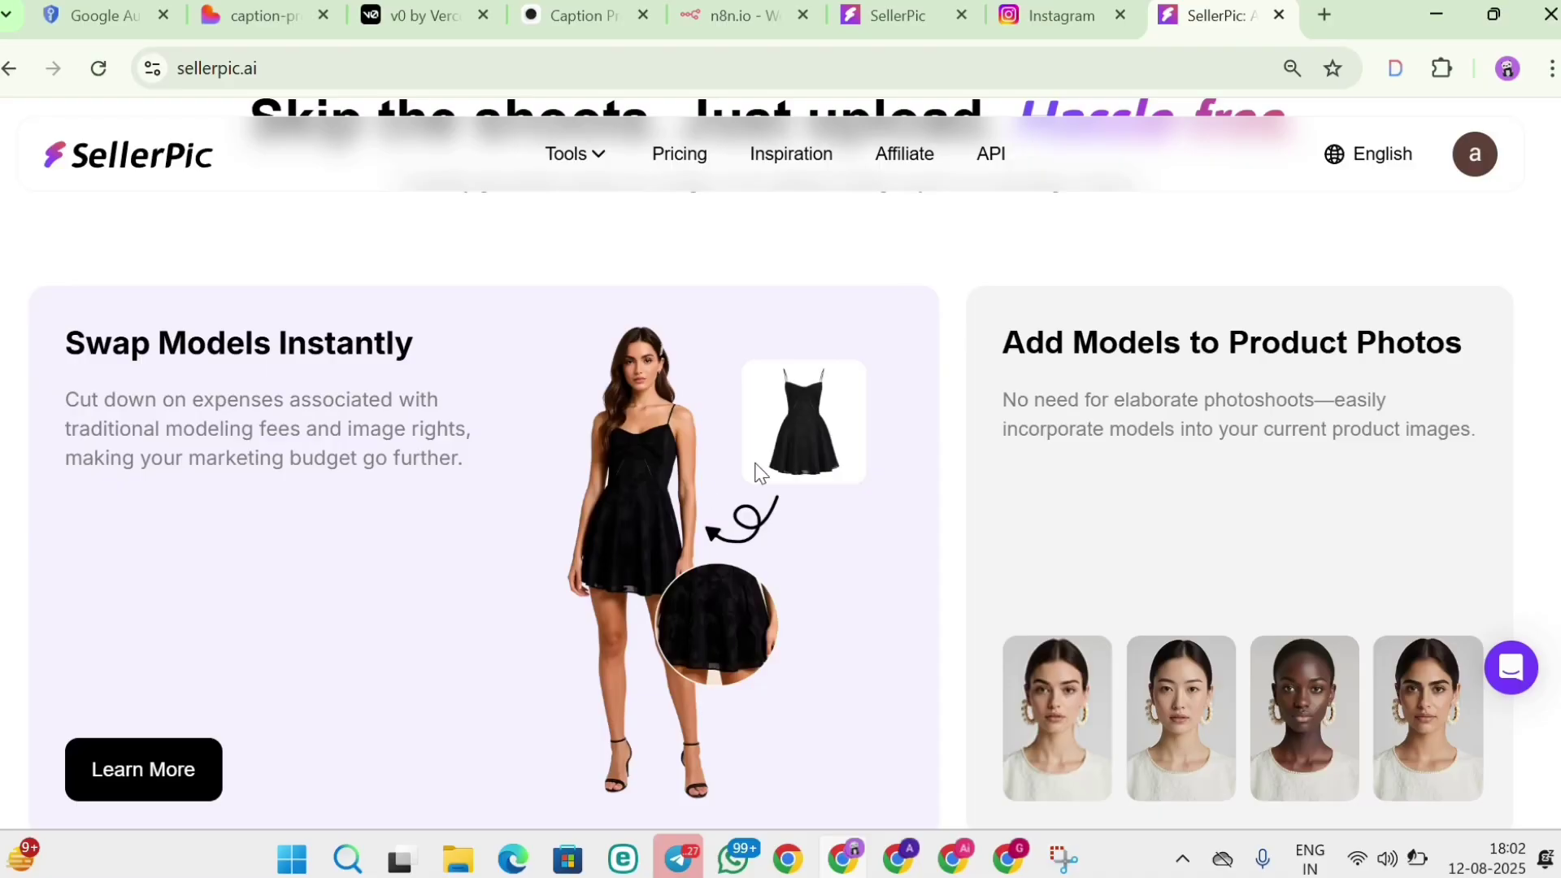
scroll(744, 621, up, 8)
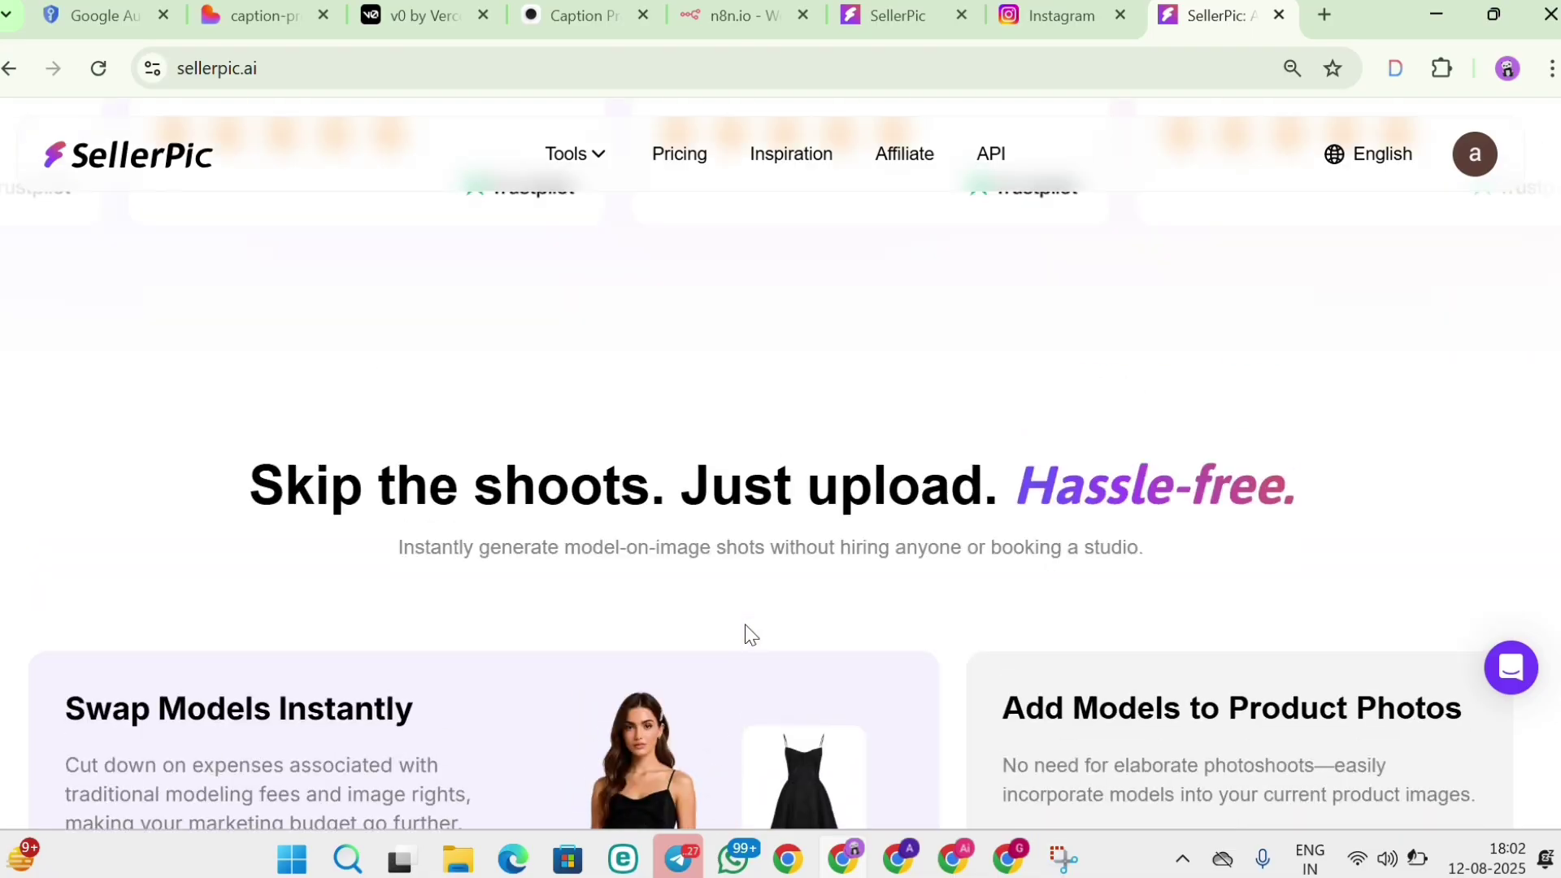
scroll(745, 631, up, 8)
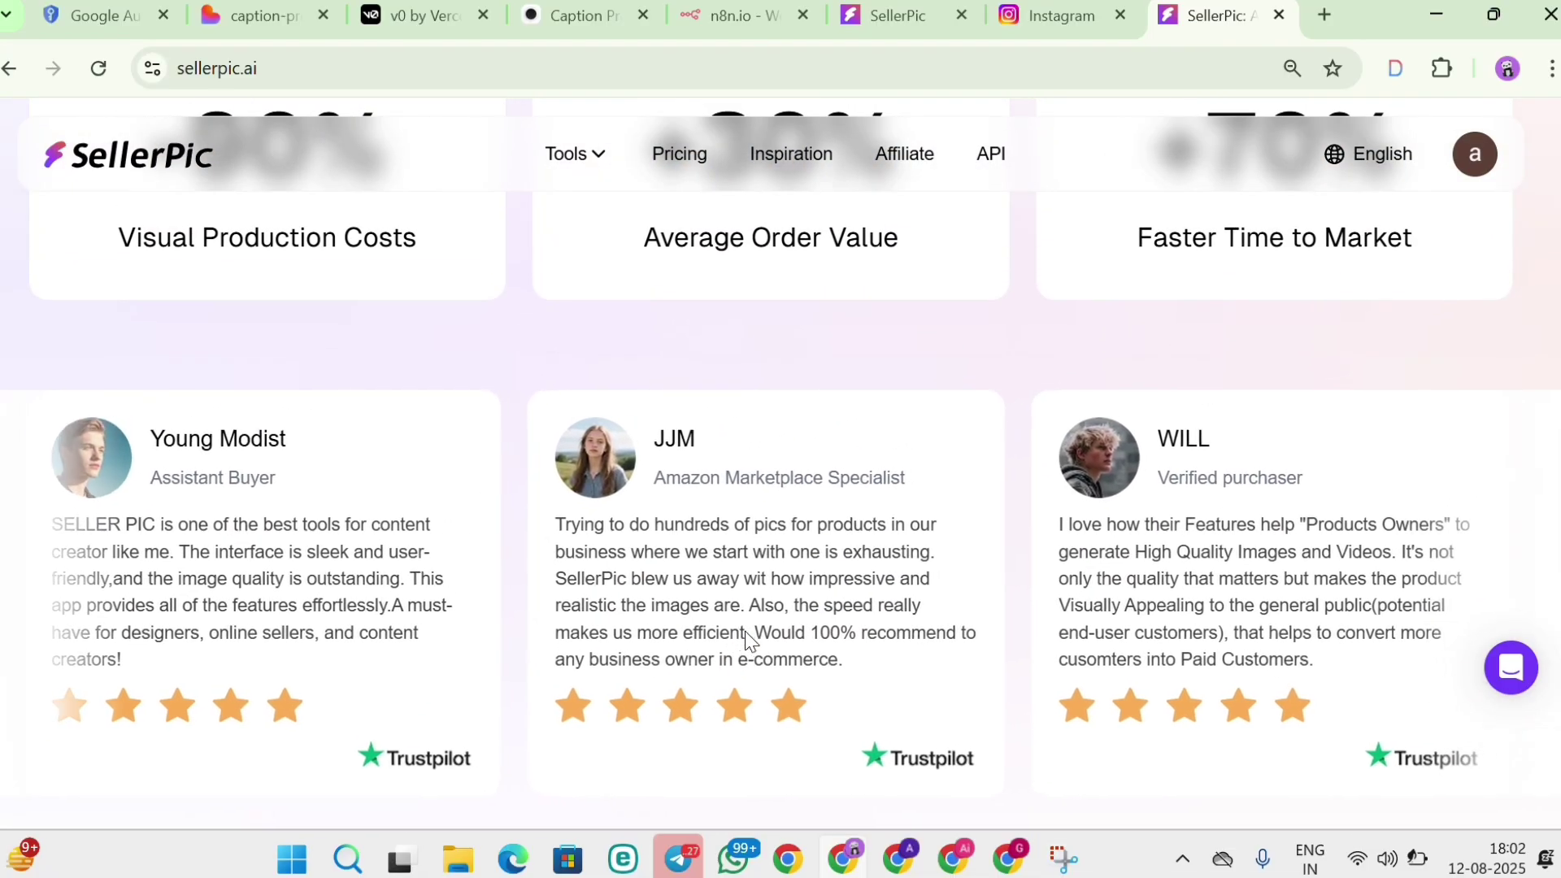
scroll(785, 283, up, 10)
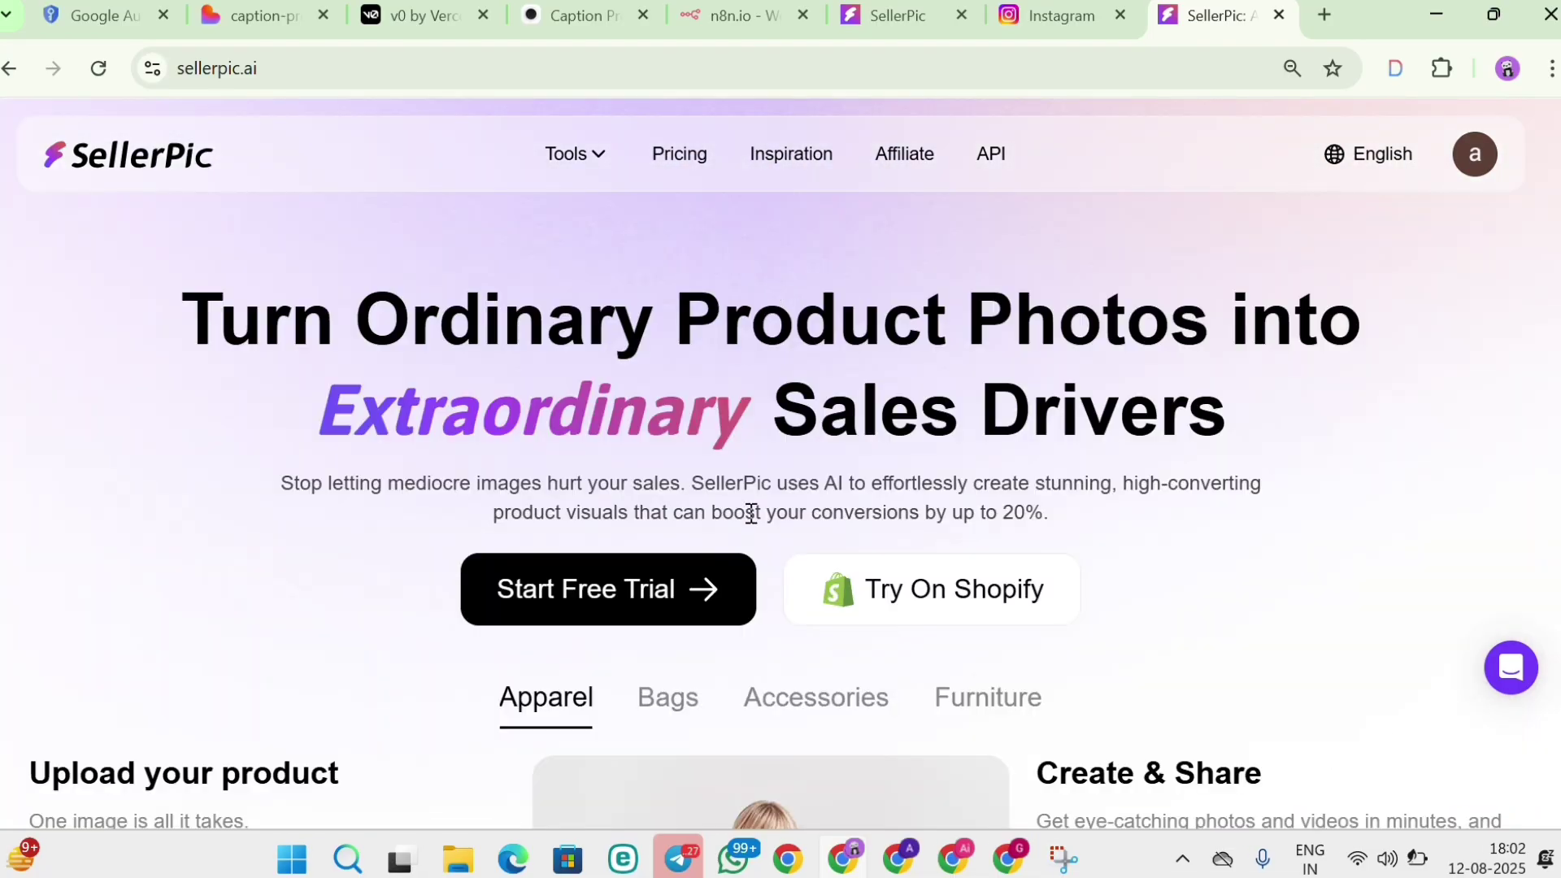